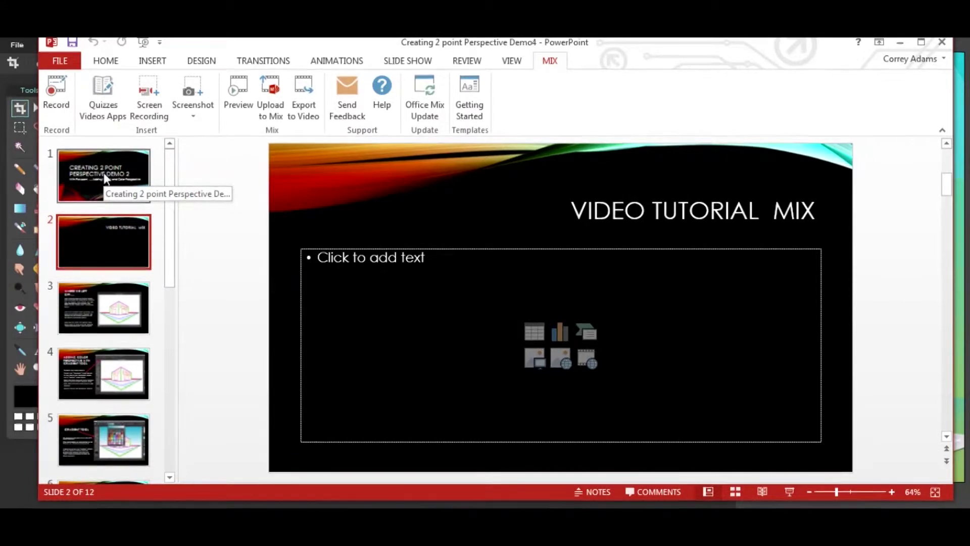
# - Step through the recap slide (3) and the color-perspective slide (4) to reach slide 5, the Gradient Tool slide
pyautogui.click(108, 301)
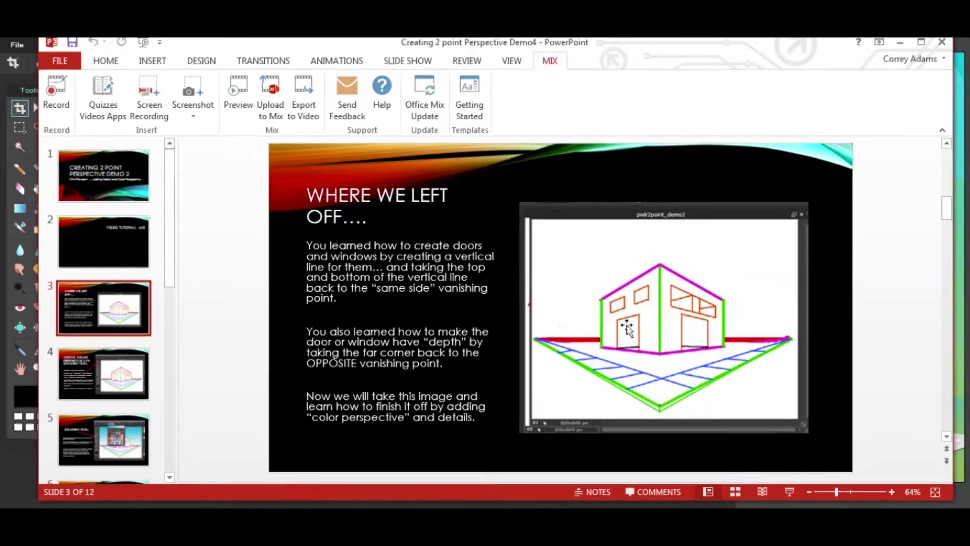
pyautogui.click(132, 372)
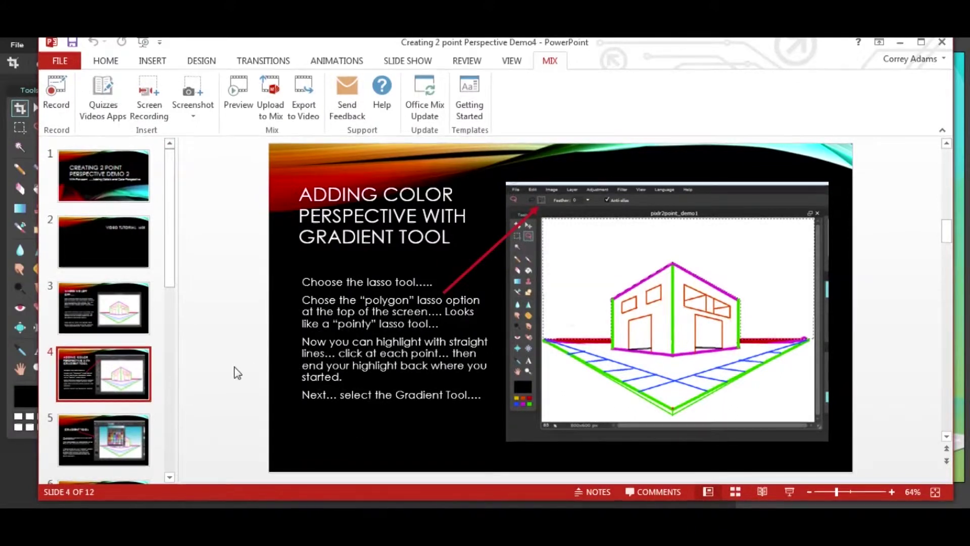
pyautogui.click(136, 446)
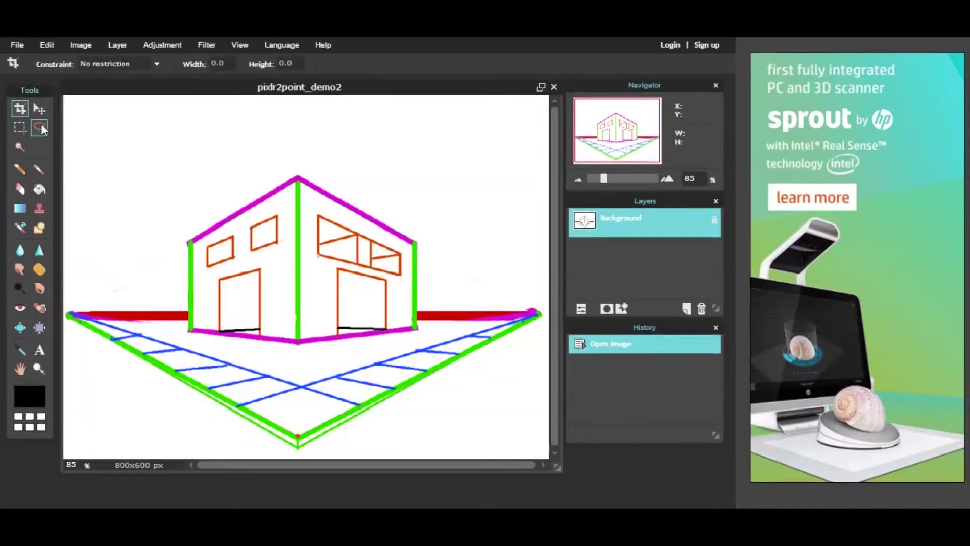
# - Draw a polygon lasso along the horizon and top corners, enclosing the 794×365 px sky
pyautogui.click(41, 127)
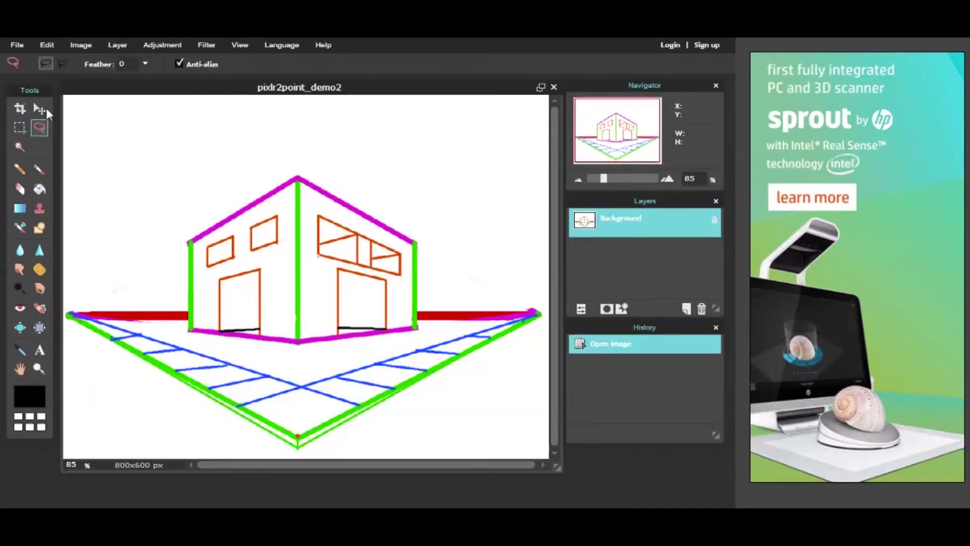
pyautogui.click(63, 63)
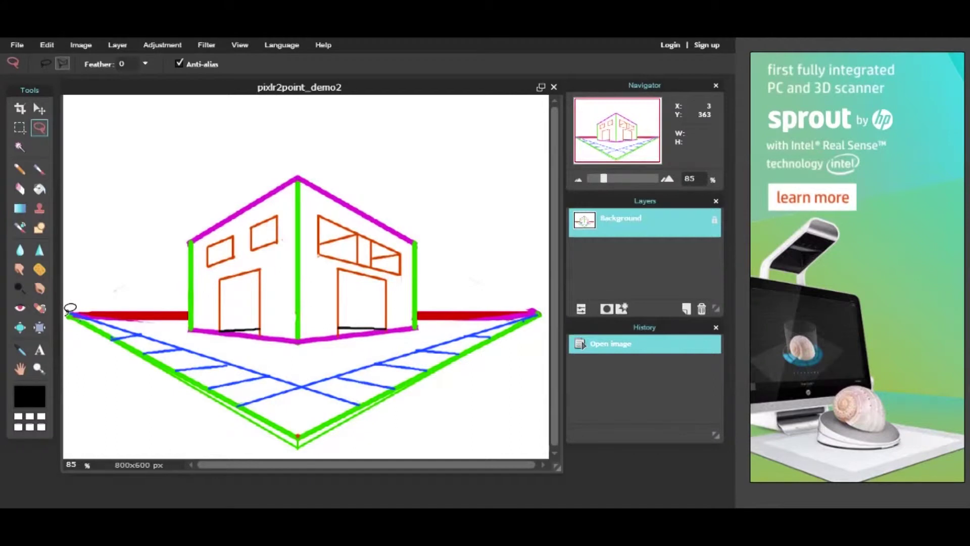
pyautogui.moveTo(110, 310)
pyautogui.mouseDown()
pyautogui.moveTo(195, 314)
pyautogui.moveTo(197, 285)
pyautogui.mouseUp()
pyautogui.moveTo(199, 234); pyautogui.dragTo(299, 174)
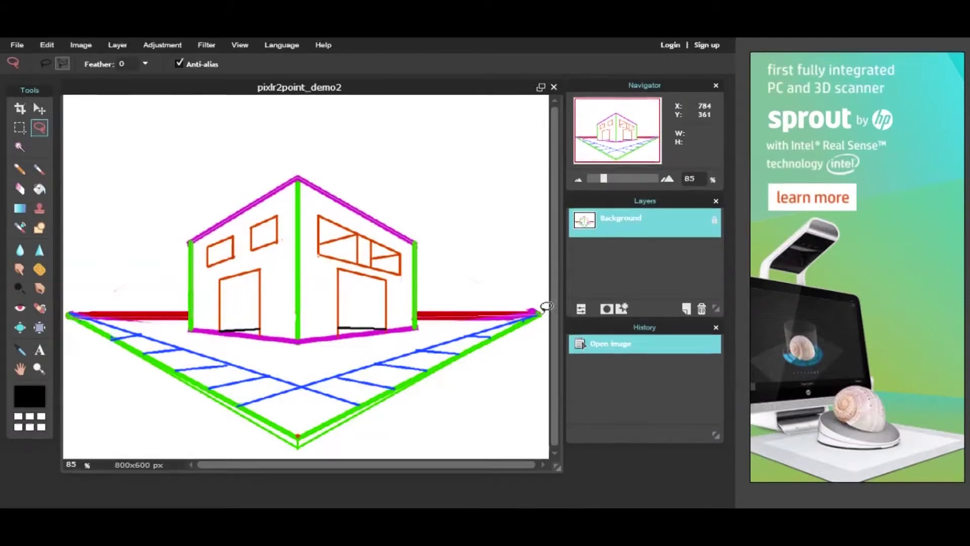
pyautogui.click(417, 314)
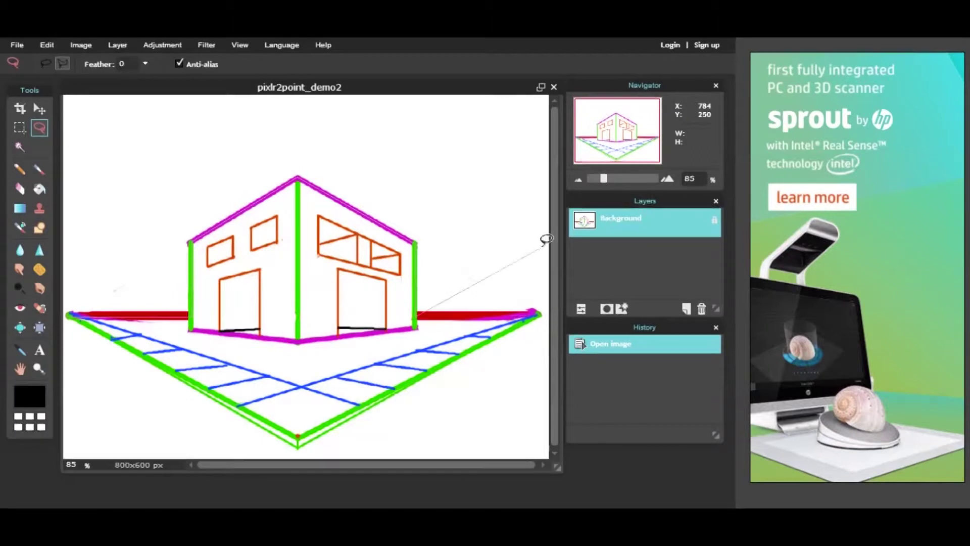
pyautogui.click(64, 97)
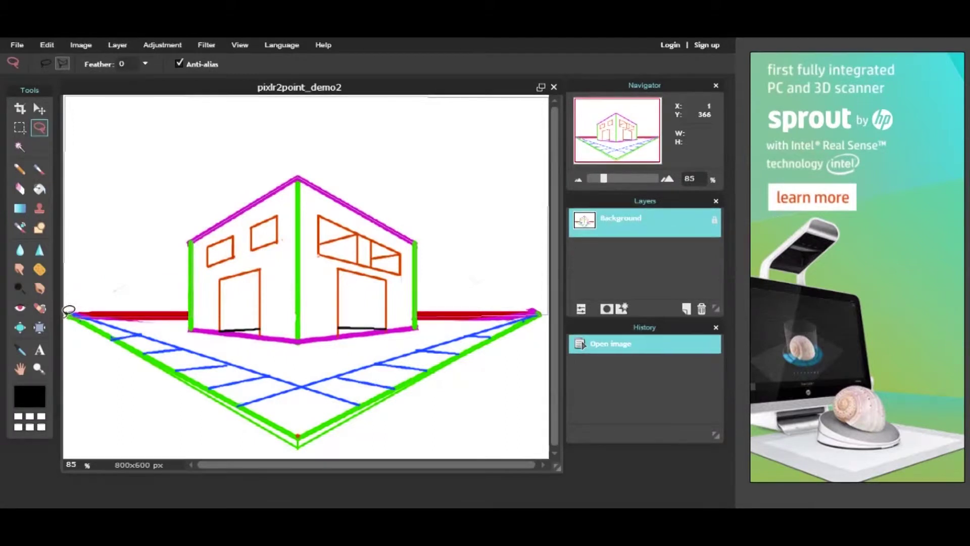
pyautogui.click(67, 313)
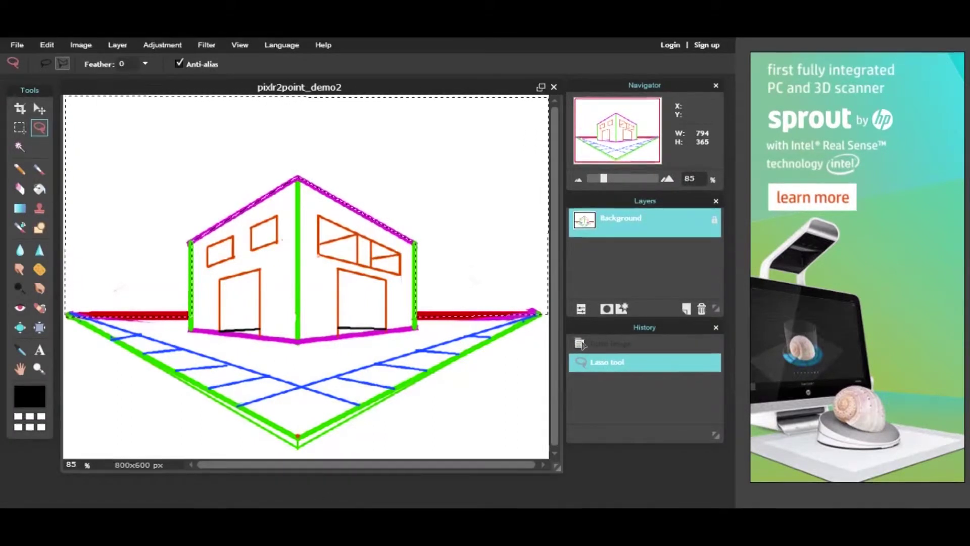
# - Switch back to the PowerPoint Gradient Tool slide
pyautogui.hotkey('alt', 'Tab')
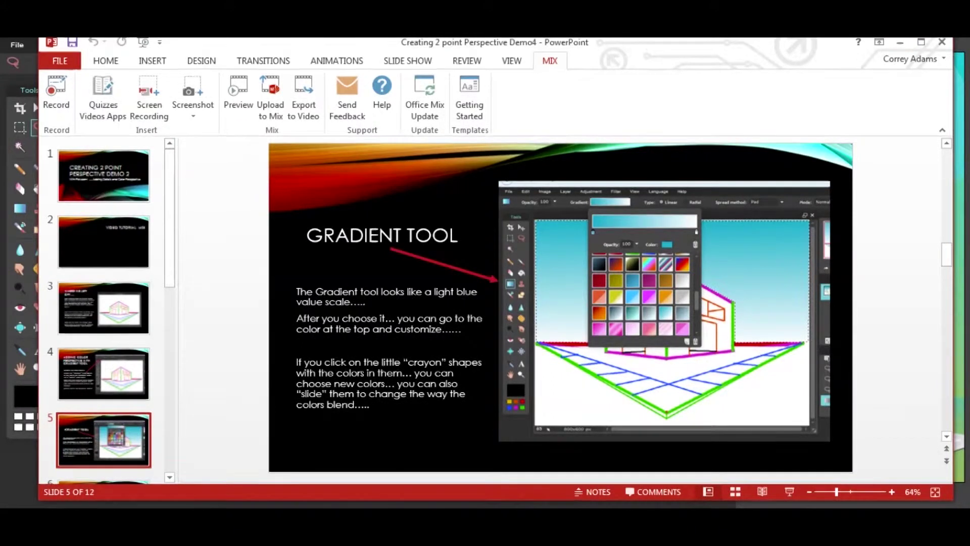
# - In Pixlr, pick the Gradient tool and choose the teal-to-white gradient preset
pyautogui.hotkey('alt', 'Tab')
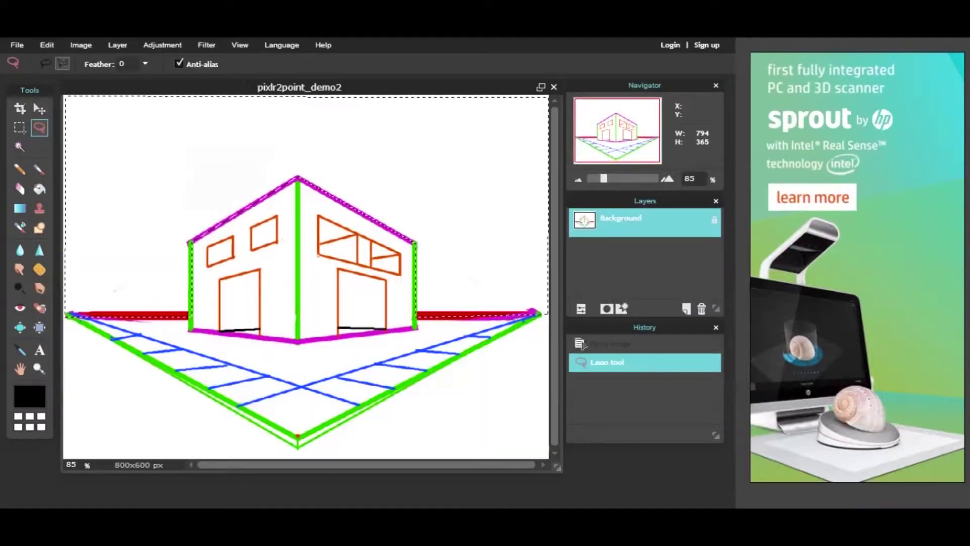
pyautogui.click(19, 209)
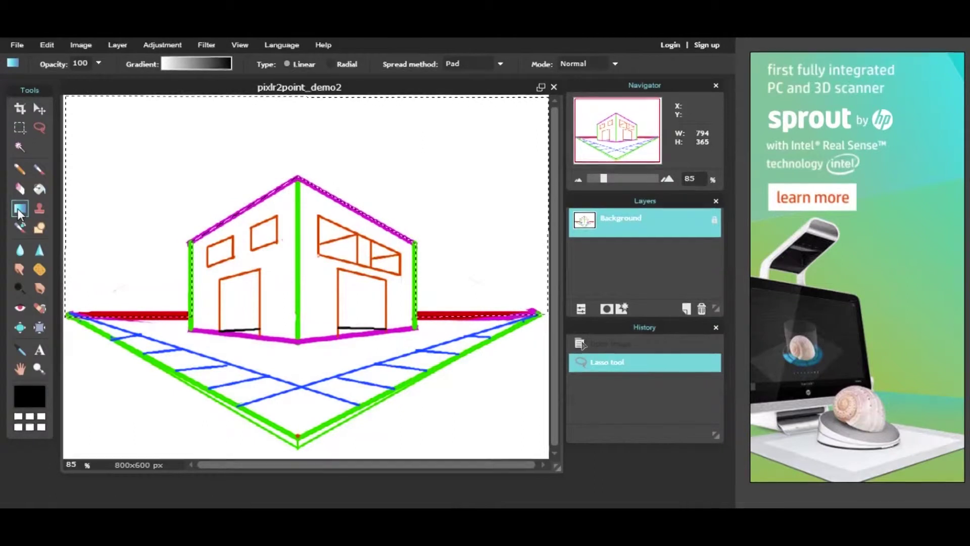
pyautogui.click(190, 66)
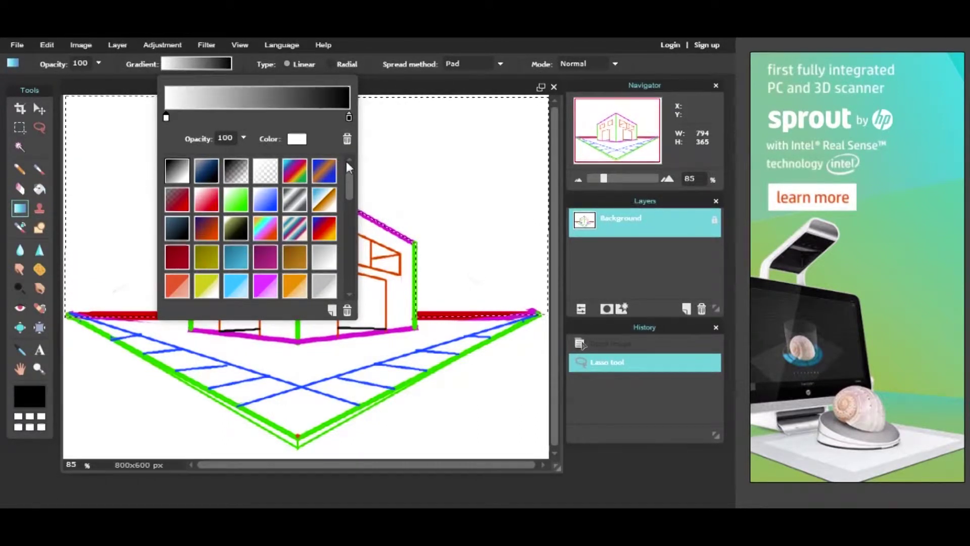
pyautogui.moveTo(353, 183); pyautogui.dragTo(315, 254)
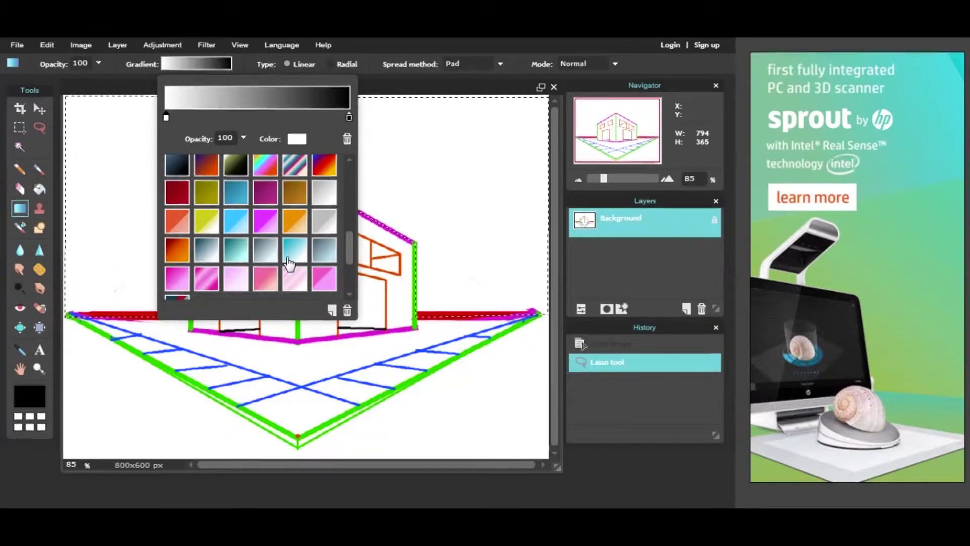
pyautogui.click(293, 251)
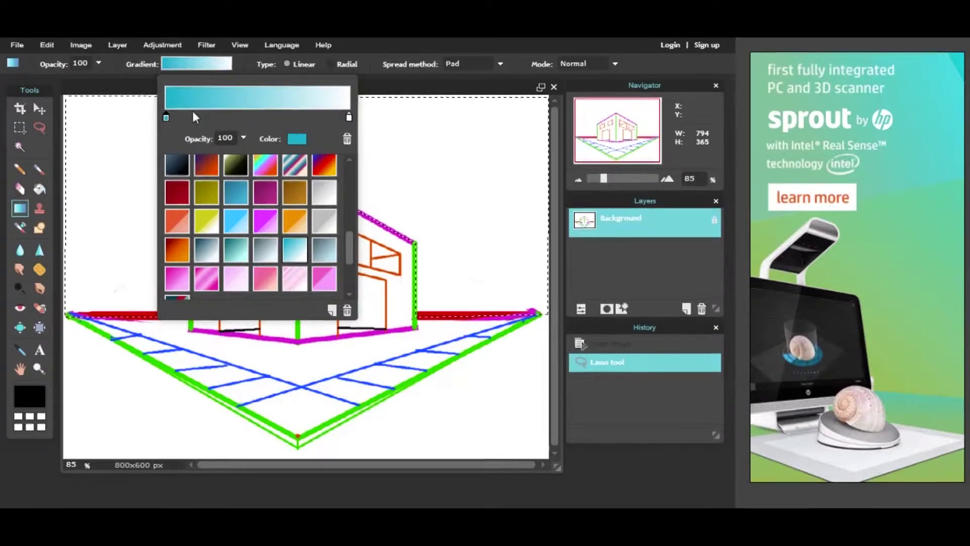
# - Try magenta and yellow for the cyan stop, then cancel to keep cyan
pyautogui.rightClick(219, 102)
pyautogui.click(211, 102)
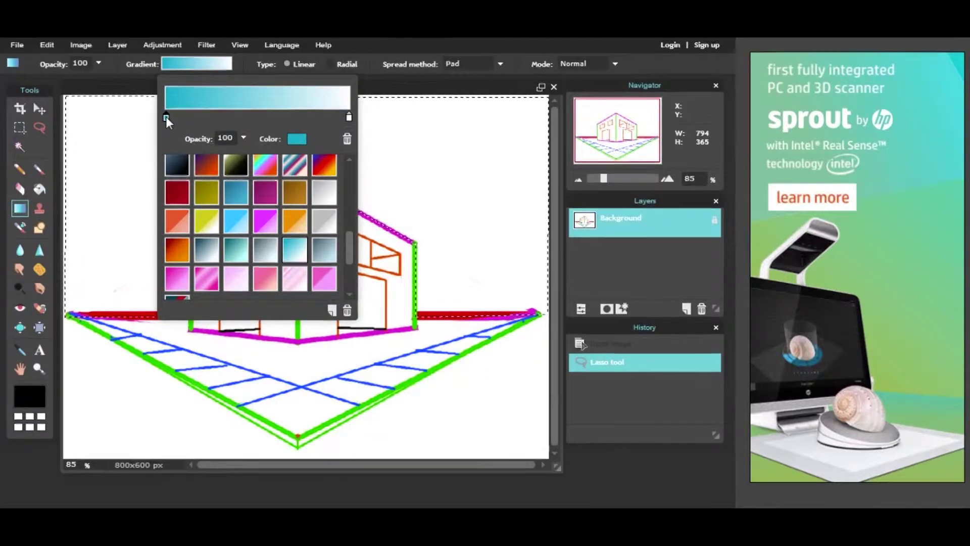
pyautogui.click(297, 138)
pyautogui.click(238, 195)
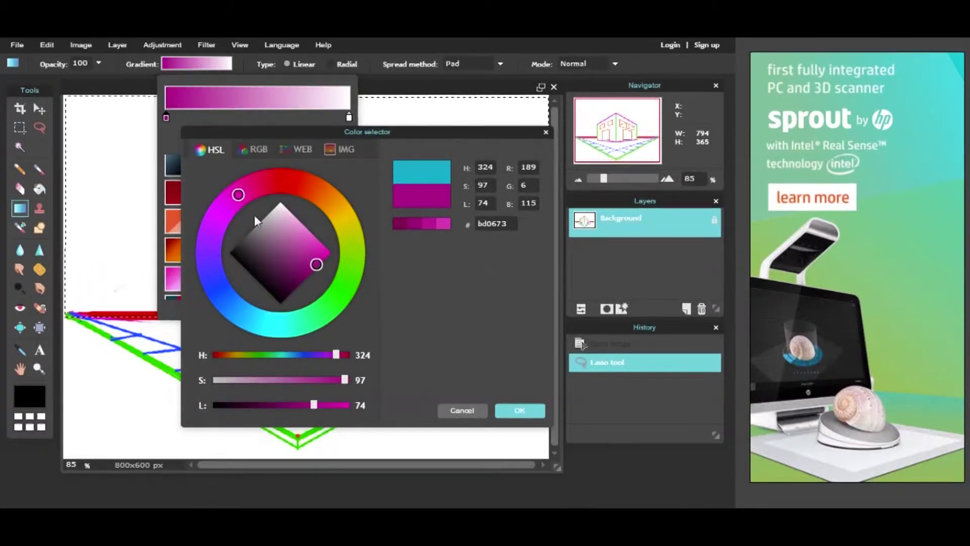
pyautogui.click(345, 218)
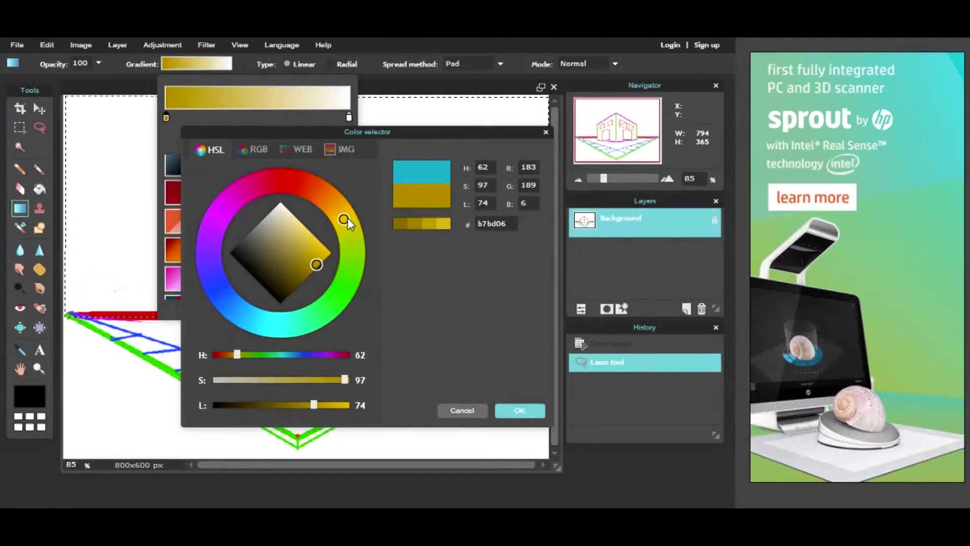
pyautogui.click(464, 410)
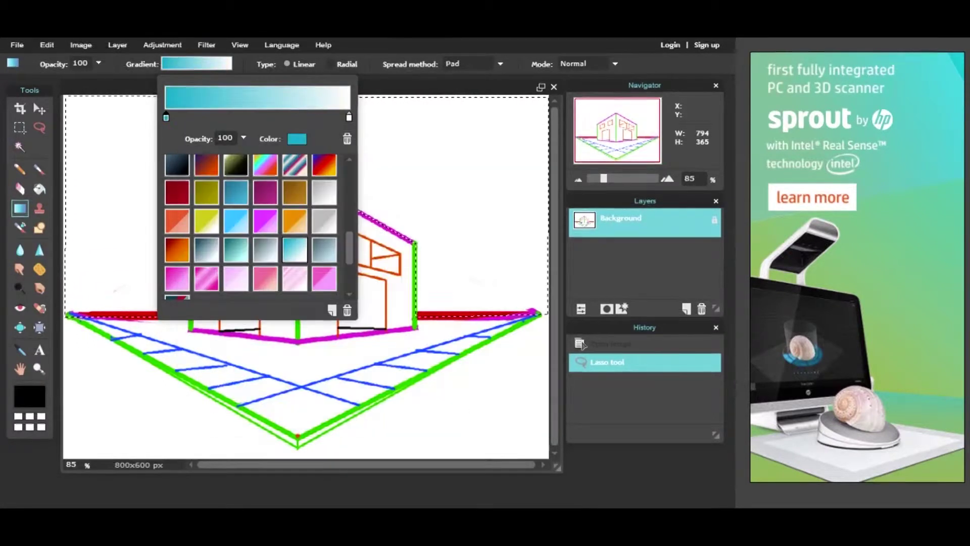
# - Reposition the white and cyan gradient stops, returning cyan to the left end
pyautogui.moveTo(349, 117)
pyautogui.mouseDown()
pyautogui.moveTo(234, 117)
pyautogui.moveTo(369, 115)
pyautogui.mouseUp()
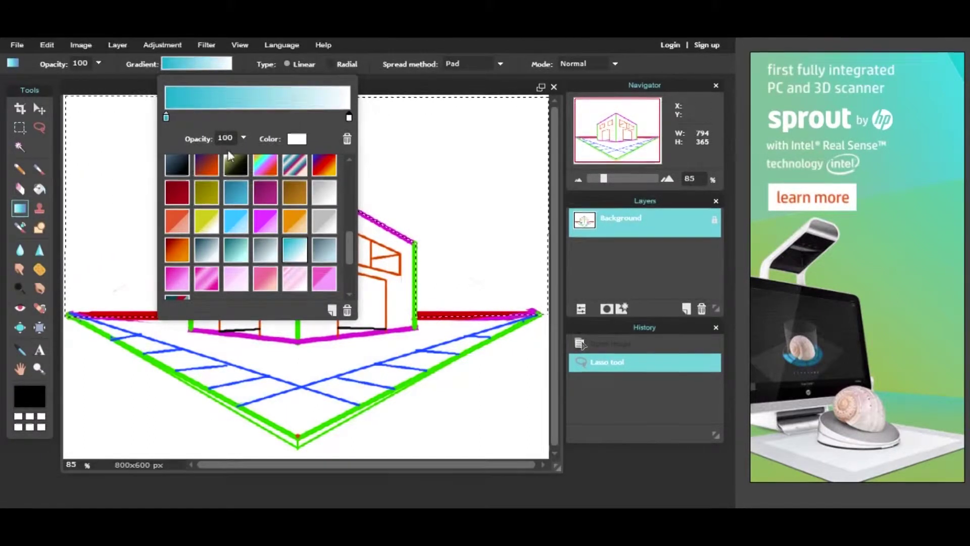
pyautogui.moveTo(168, 117); pyautogui.dragTo(212, 116)
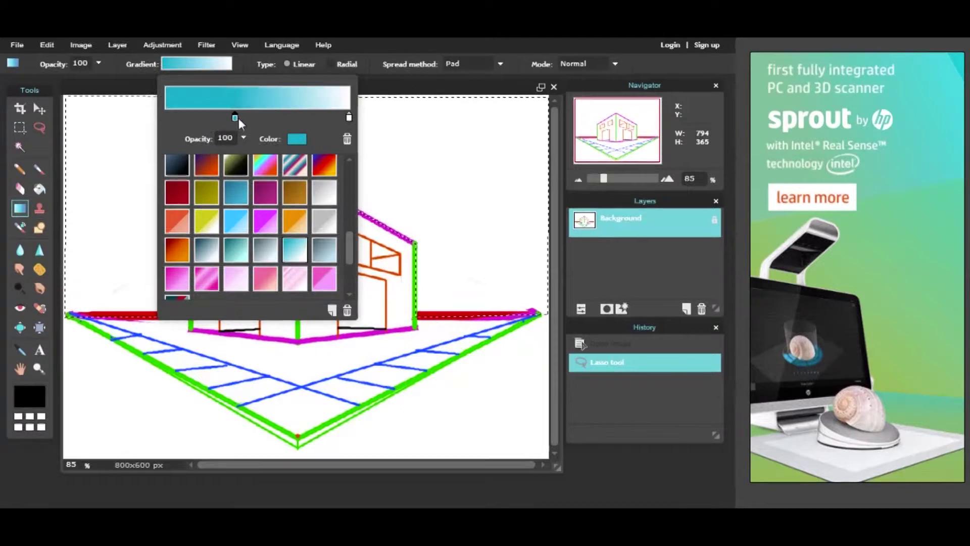
pyautogui.moveTo(241, 117); pyautogui.dragTo(167, 118)
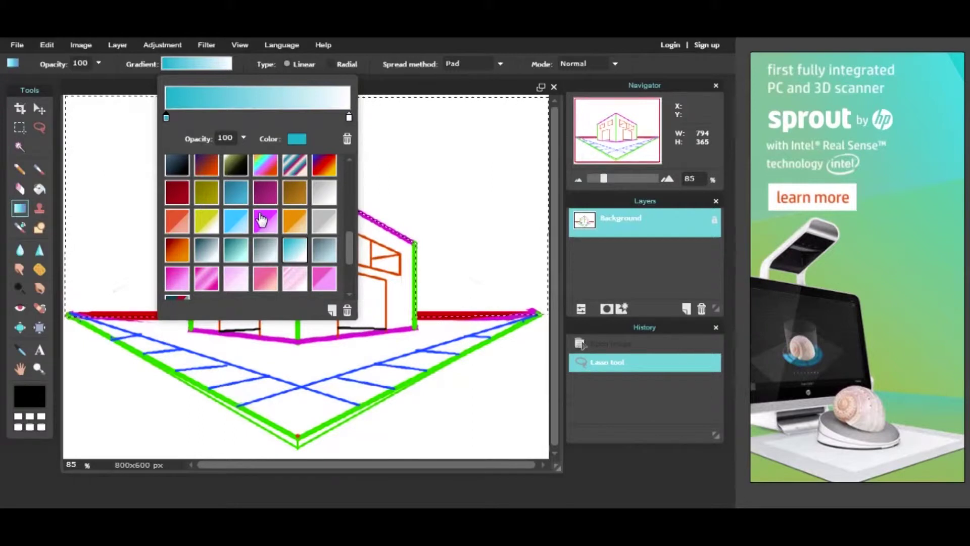
pyautogui.moveTo(350, 253); pyautogui.dragTo(350, 208)
# - Try the blue-red-orange preset and inspect its red and blue stops without changing them
pyautogui.click(328, 217)
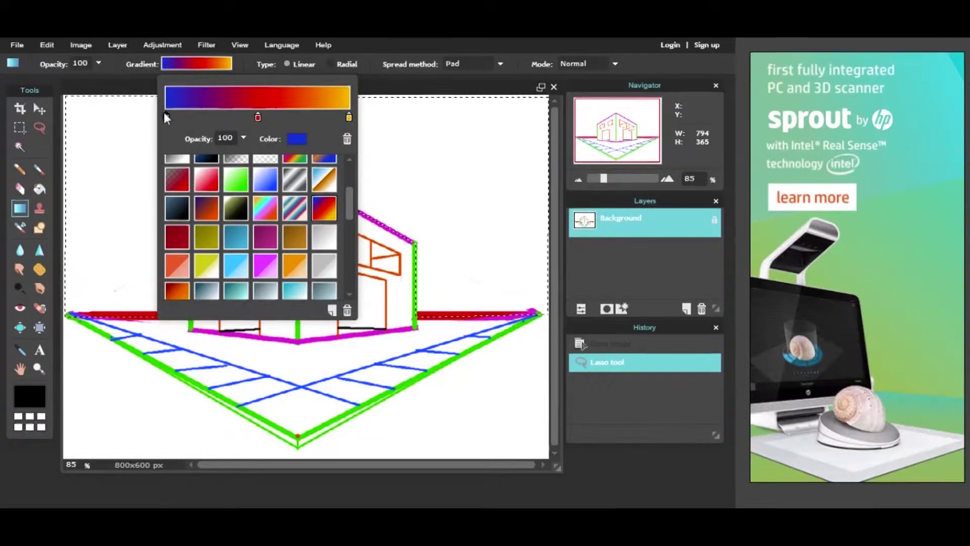
pyautogui.click(258, 117)
pyautogui.click(304, 140)
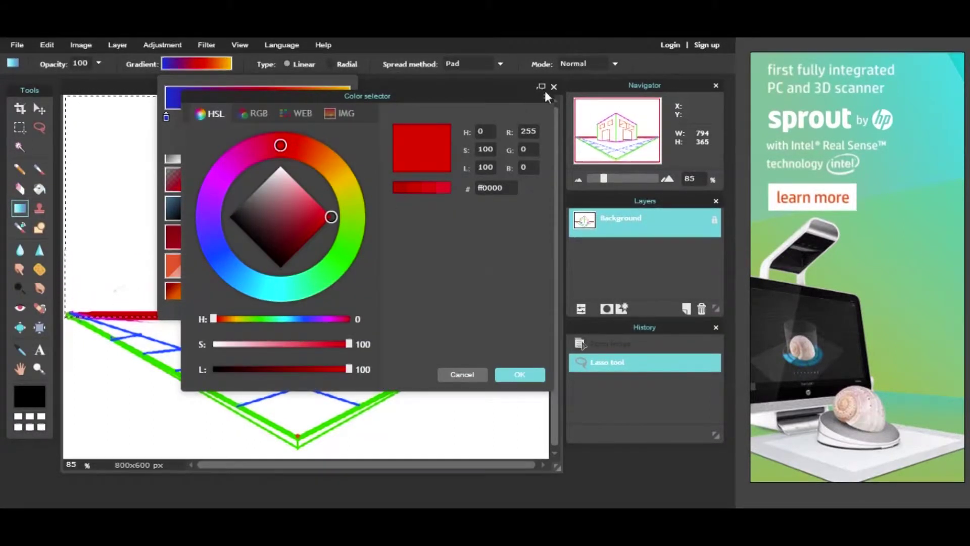
pyautogui.click(462, 374)
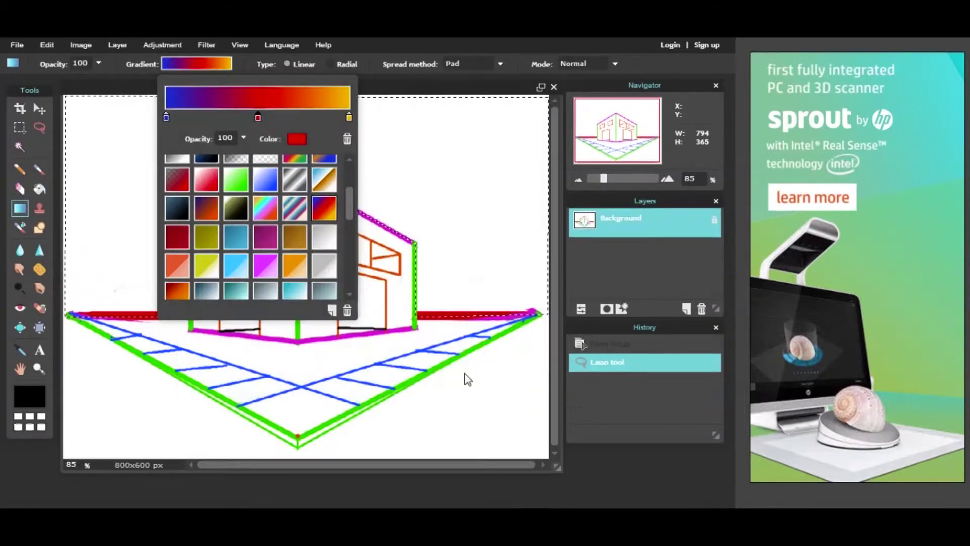
pyautogui.click(165, 117)
pyautogui.click(302, 141)
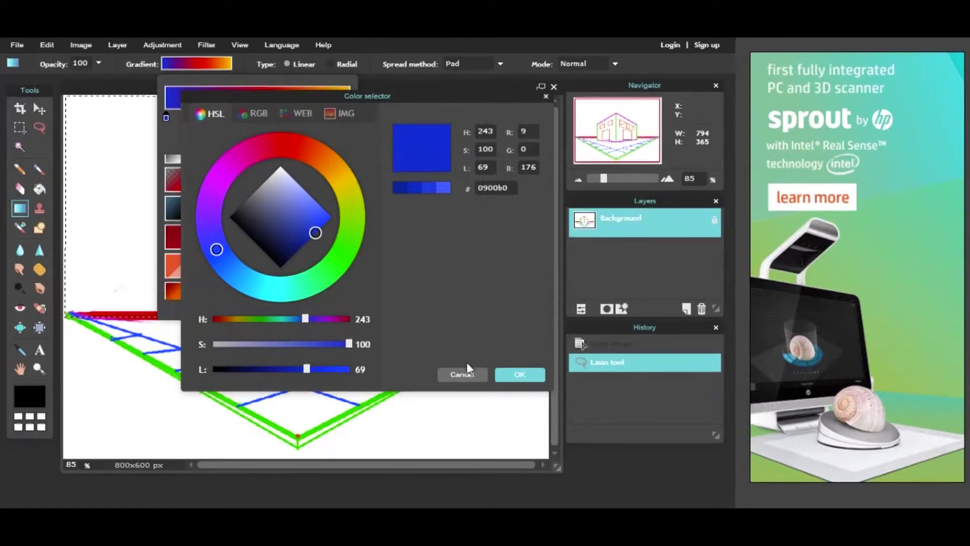
pyautogui.click(462, 374)
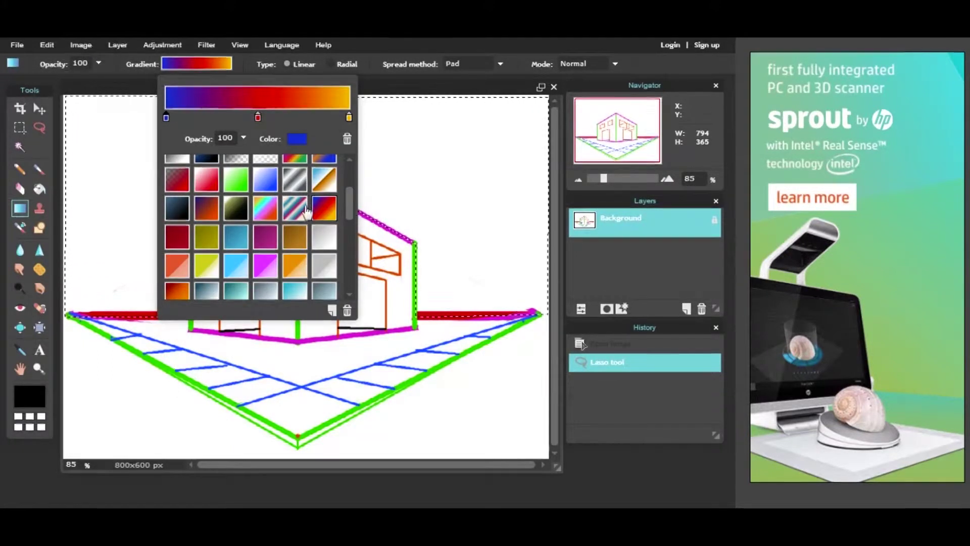
# - Reselect the cyan-to-white preset, close the list, and keep the type Linear after trying Radial
pyautogui.click(305, 292)
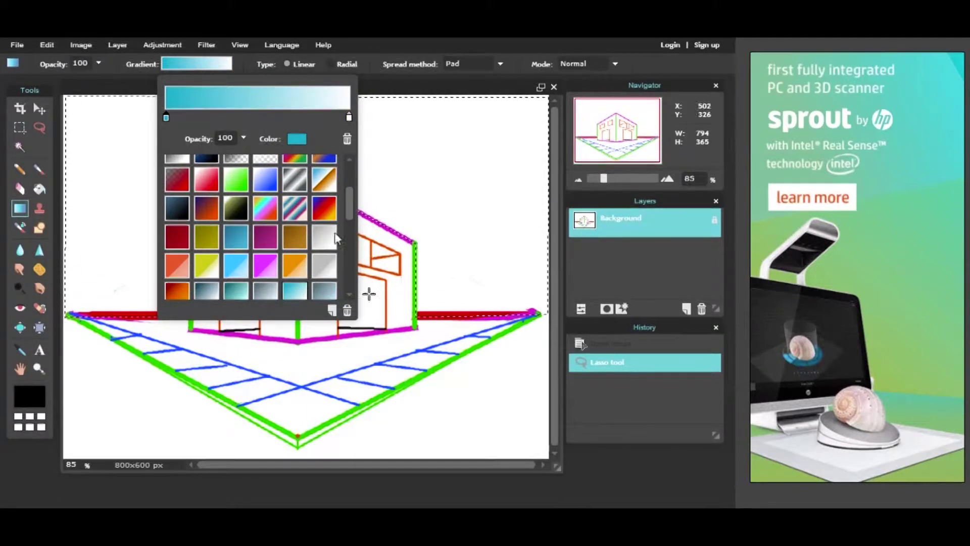
pyautogui.click(288, 63)
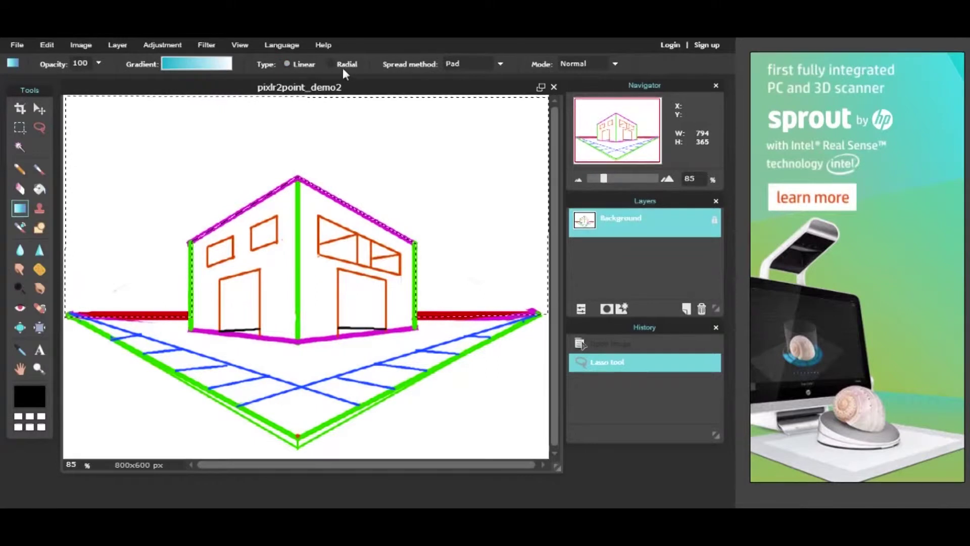
pyautogui.click(330, 62)
pyautogui.click(288, 62)
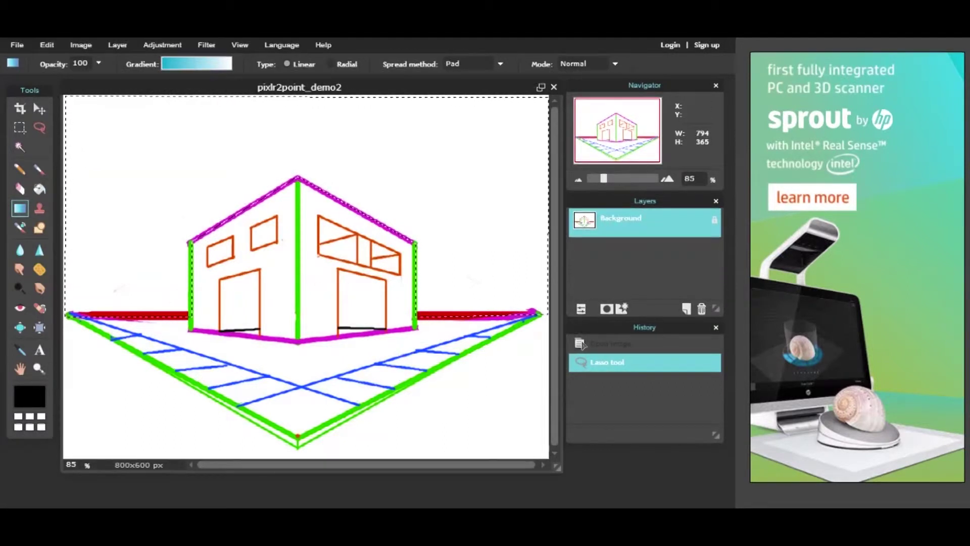
# - Return to PowerPoint and advance to slide 6 on dragging the gradient line down
pyautogui.hotkey('alt', 'Tab')
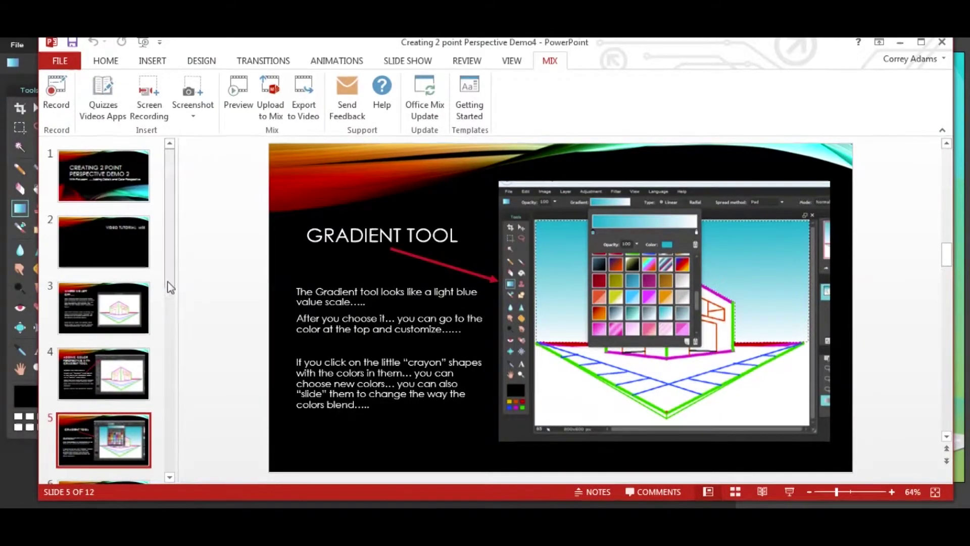
pyautogui.moveTo(169, 276); pyautogui.dragTo(172, 335)
pyautogui.click(142, 355)
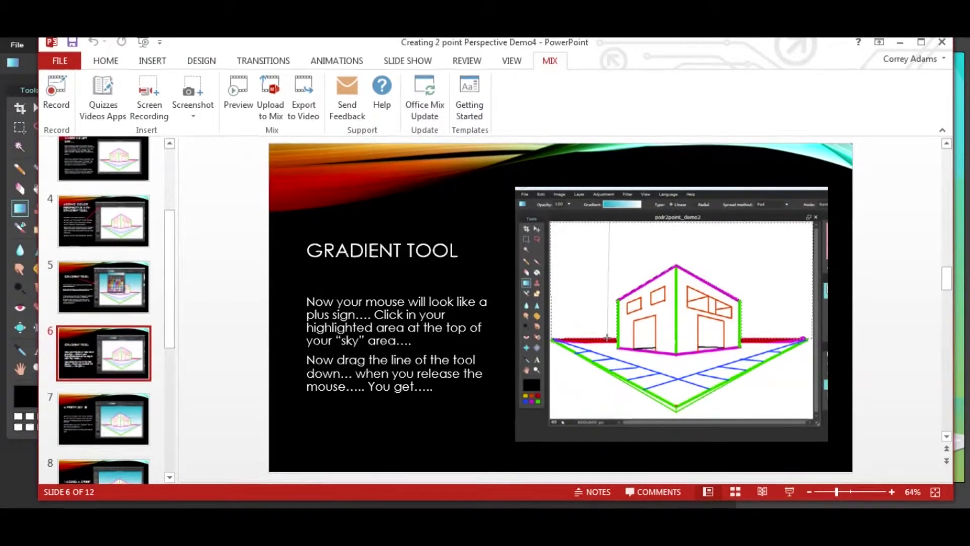
# - Try a vertical and then a sideways linear sky gradient, undoing both
pyautogui.click(217, 435)
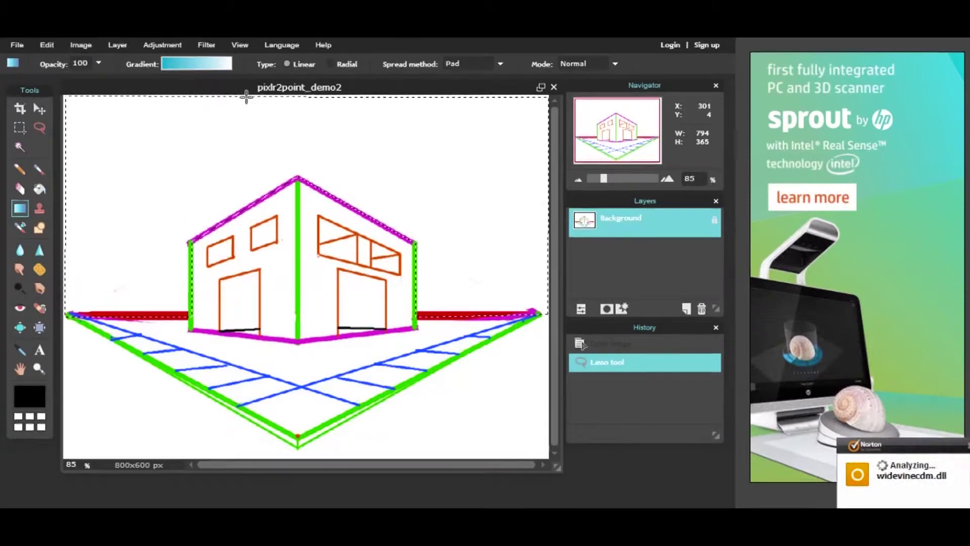
pyautogui.moveTo(247, 98); pyautogui.dragTo(246, 268)
pyautogui.moveTo(238, 303); pyautogui.dragTo(243, 328)
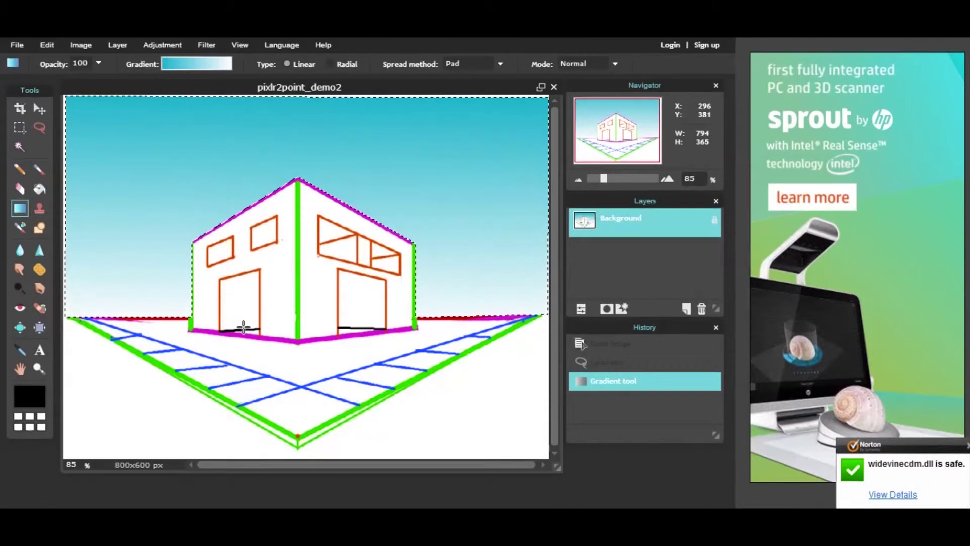
pyautogui.click(49, 46)
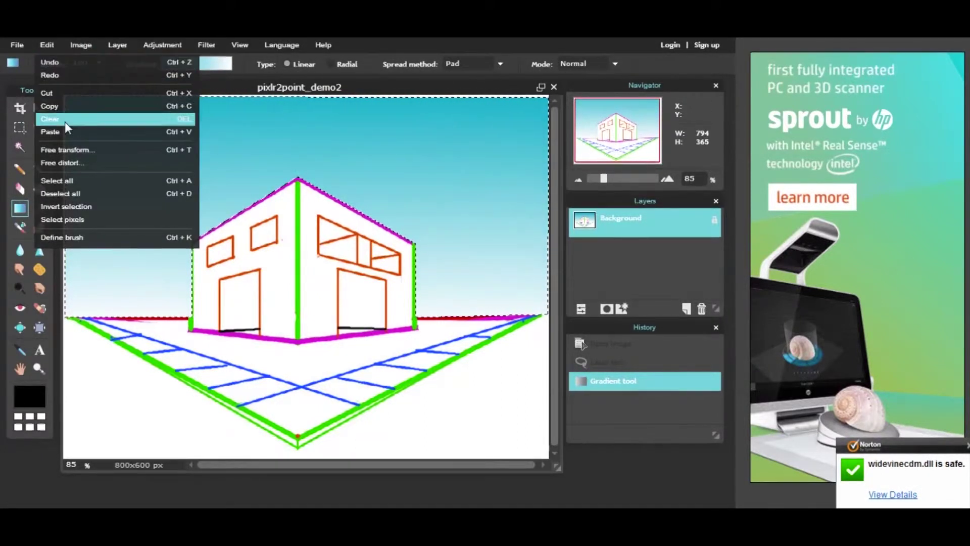
pyautogui.click(55, 62)
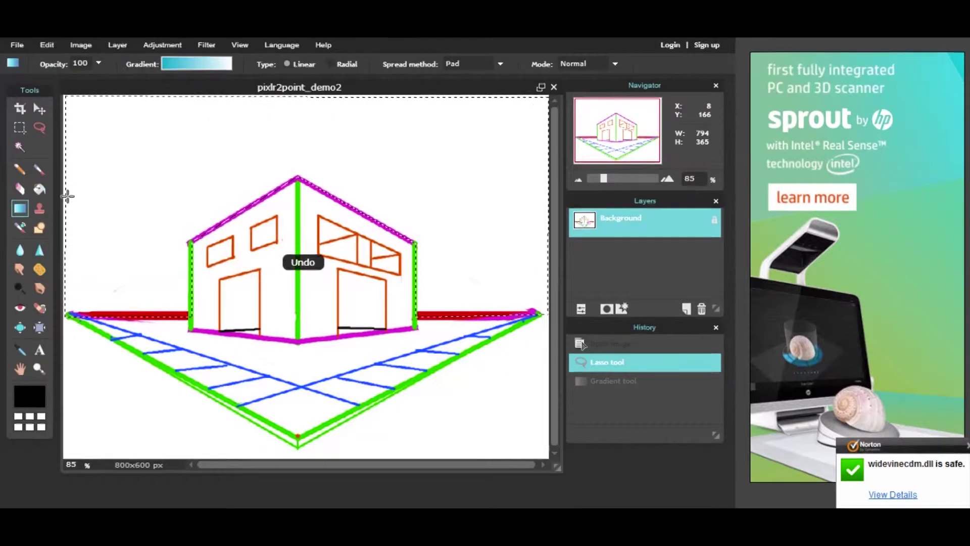
pyautogui.moveTo(67, 196); pyautogui.dragTo(376, 179)
pyautogui.moveTo(551, 215); pyautogui.dragTo(550, 200)
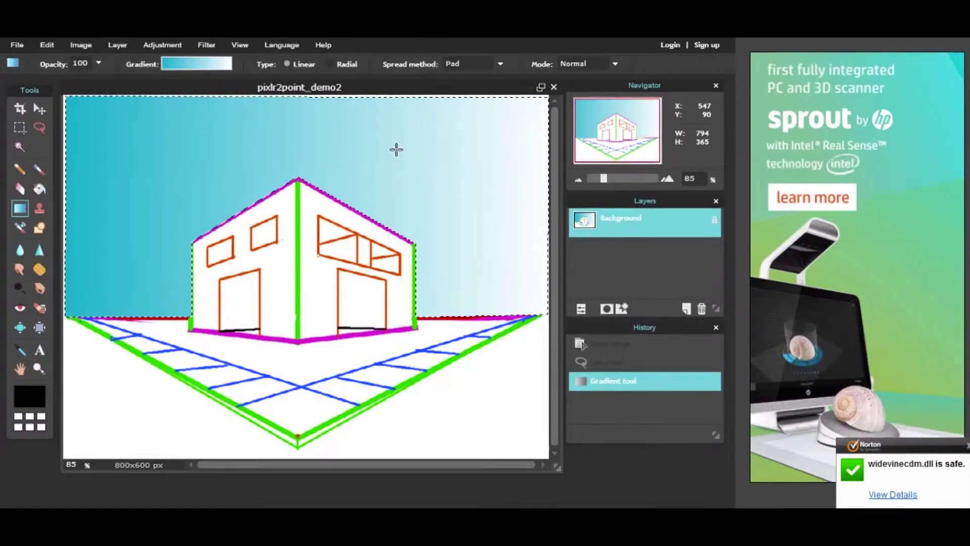
pyautogui.click(49, 46)
pyautogui.click(52, 61)
# - Try a radial gradient in the sky, then undo it
pyautogui.click(330, 64)
pyautogui.moveTo(276, 100); pyautogui.dragTo(288, 197)
pyautogui.moveTo(278, 300)
pyautogui.mouseDown()
pyautogui.moveTo(266, 297)
pyautogui.moveTo(274, 306)
pyautogui.mouseUp()
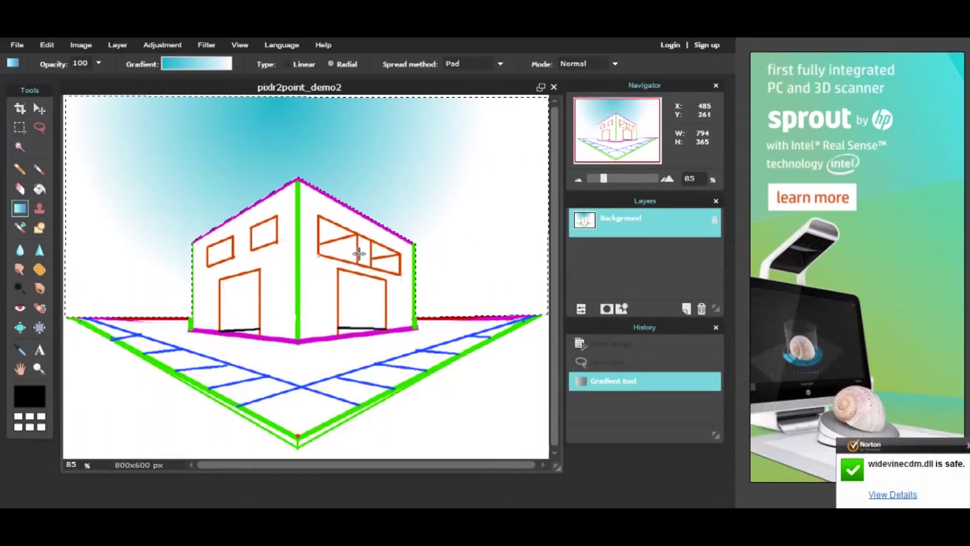
pyautogui.click(53, 47)
pyautogui.click(56, 62)
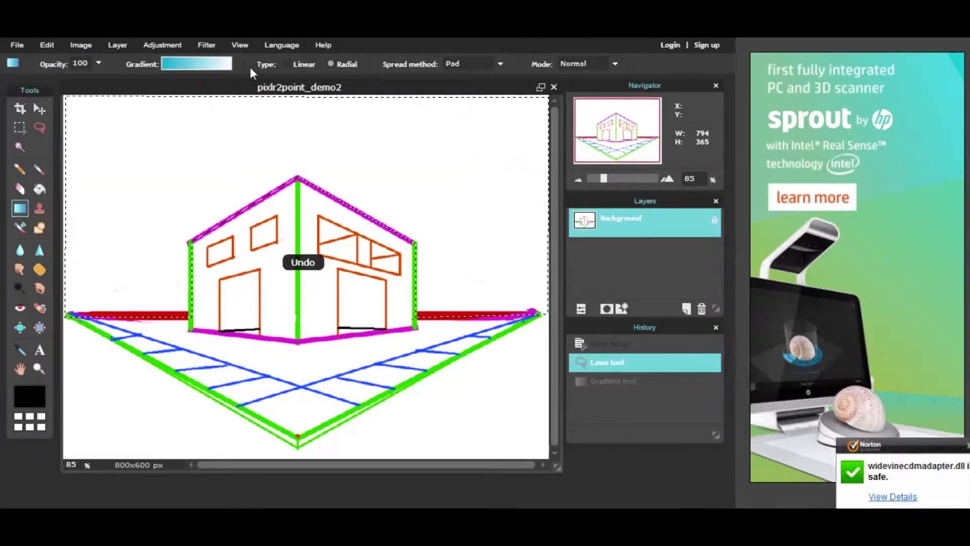
# - Fill the sky with a linear teal-to-white gradient dragged from the top down to the building's base
pyautogui.click(289, 62)
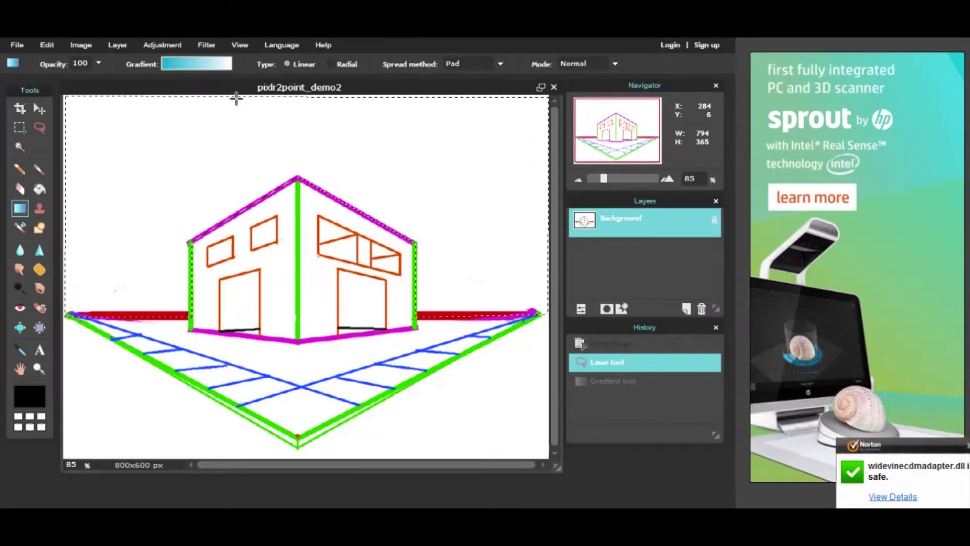
pyautogui.moveTo(236, 97); pyautogui.dragTo(247, 222)
pyautogui.moveTo(224, 298); pyautogui.dragTo(234, 319)
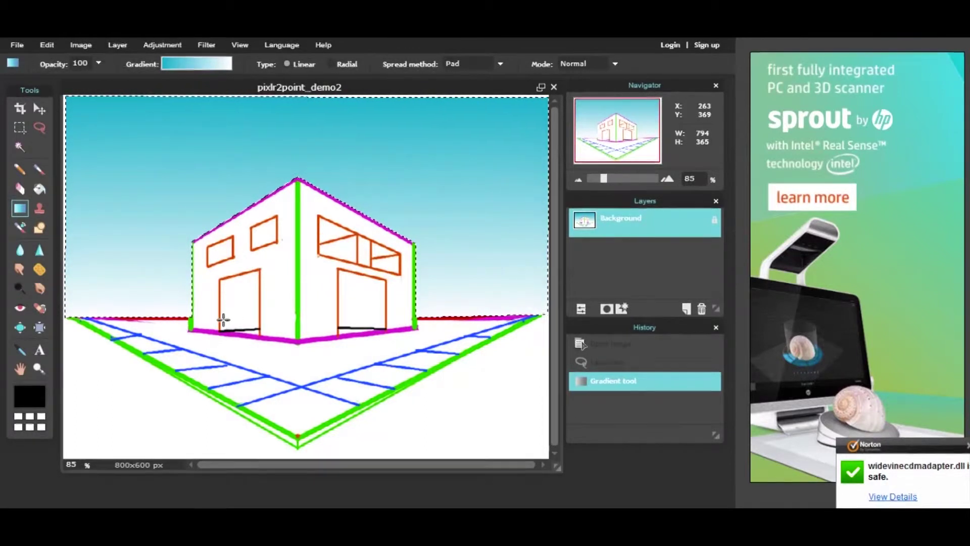
# - Deselect the sky and outline the ground below the horizon with a 793×118 px polygon lasso
pyautogui.click(53, 44)
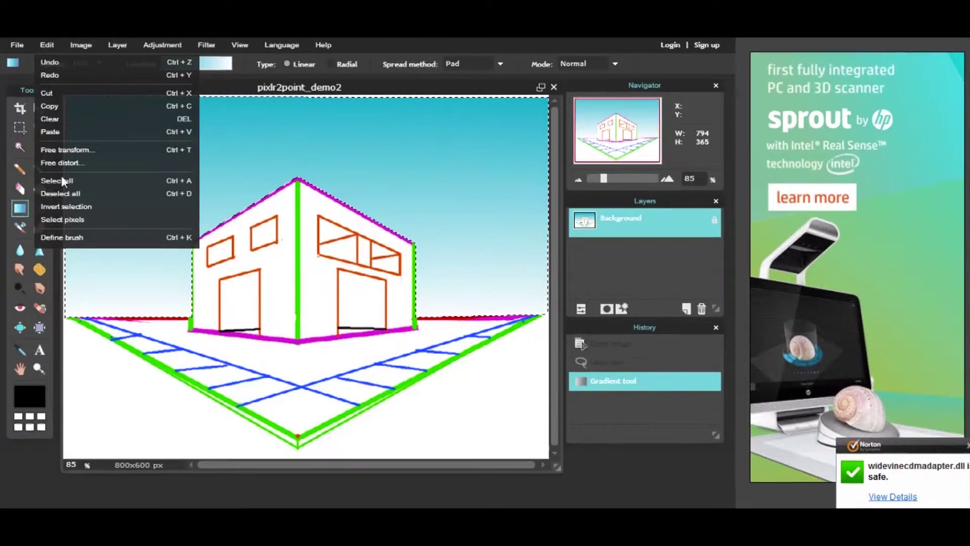
pyautogui.click(61, 193)
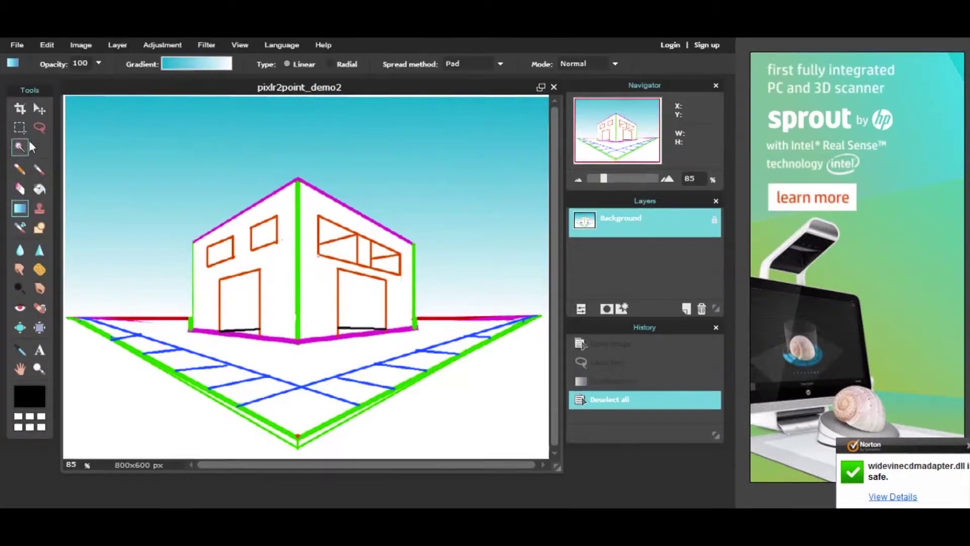
pyautogui.click(39, 129)
pyautogui.click(63, 64)
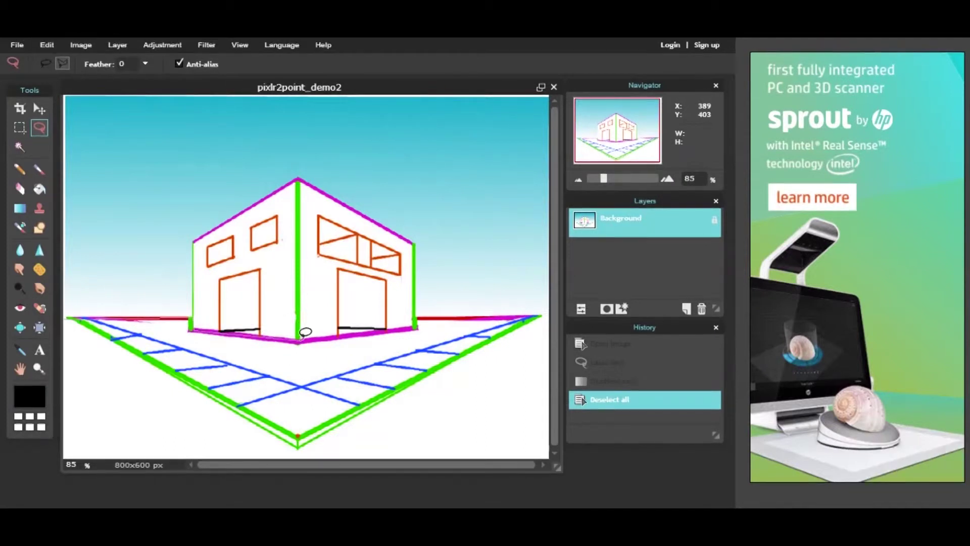
pyautogui.click(336, 336)
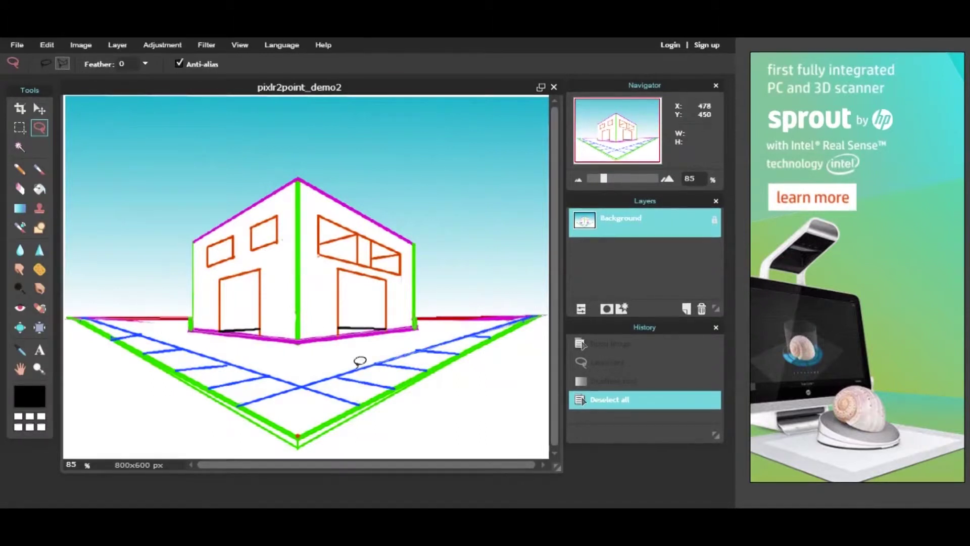
pyautogui.click(304, 384)
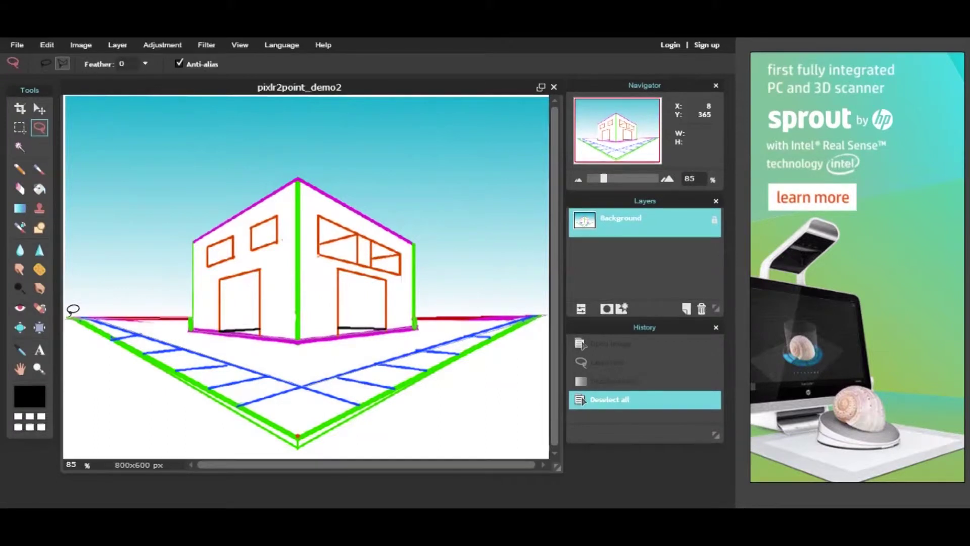
pyautogui.click(71, 310)
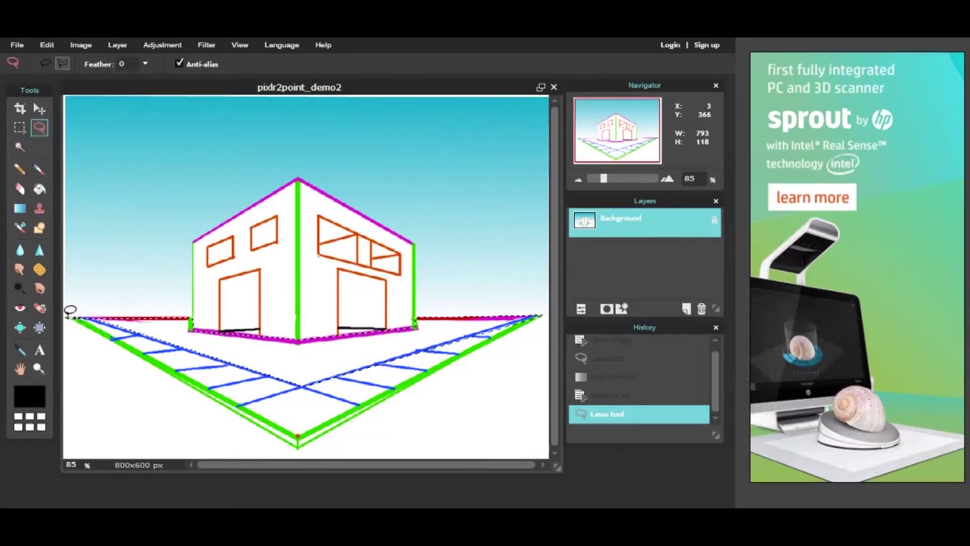
# - Redraw the polygon ground selection from the horizon corners along the green edges, reaching 795×237 px
pyautogui.click(65, 317)
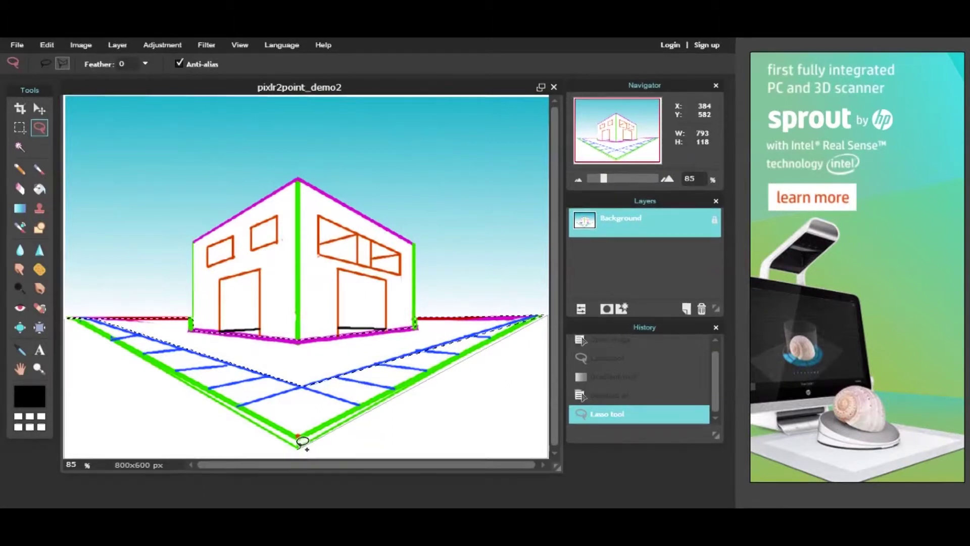
pyautogui.click(278, 439)
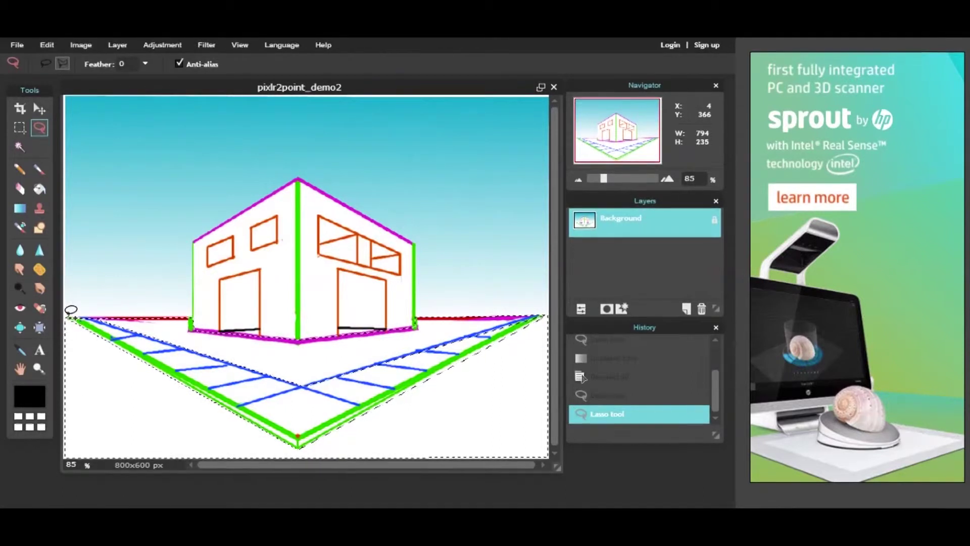
pyautogui.click(68, 318)
pyautogui.click(302, 442)
pyautogui.doubleClick(543, 317)
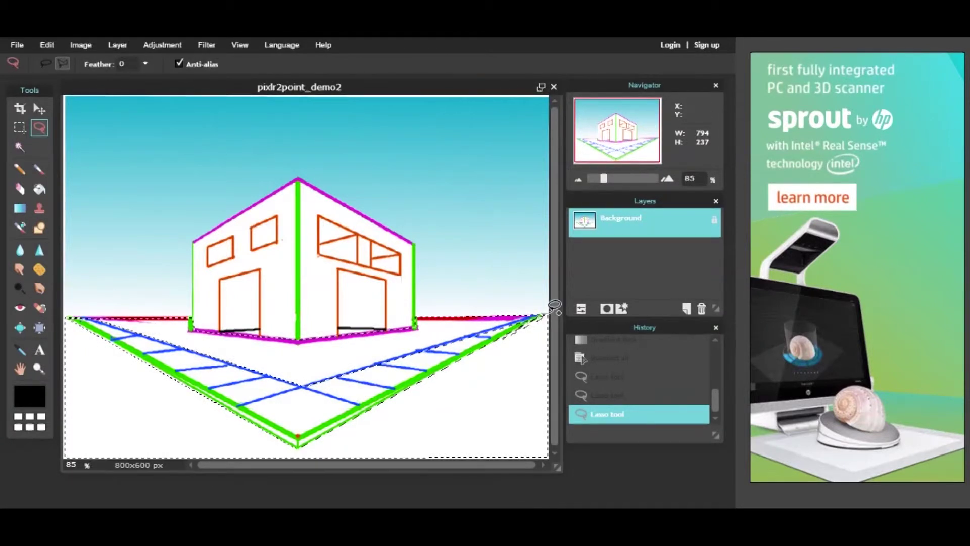
pyautogui.click(547, 344)
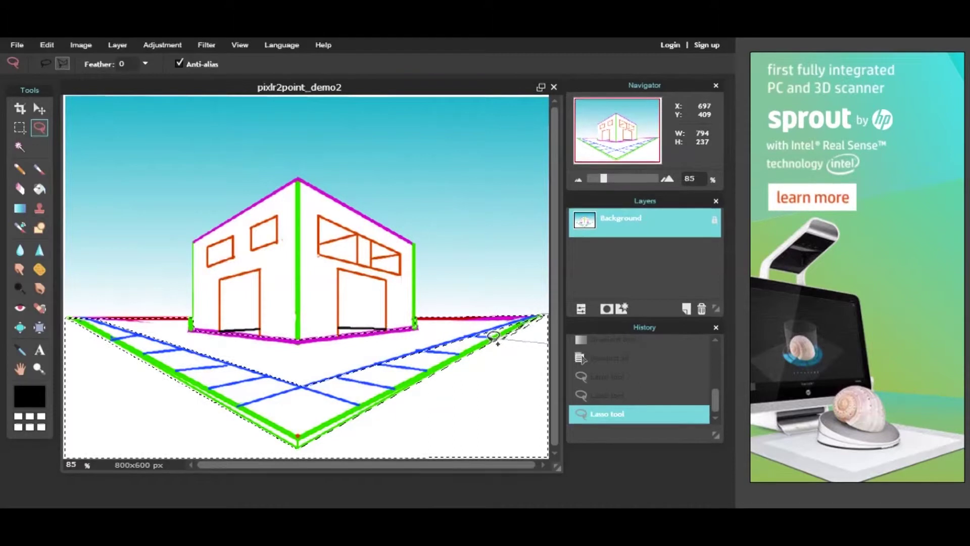
pyautogui.click(493, 340)
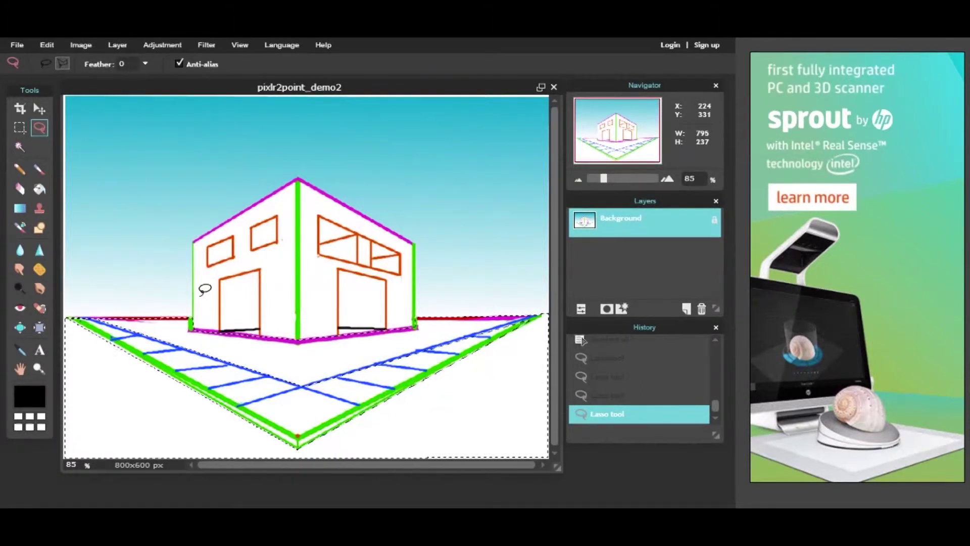
# - With the Gradient tool, set the left gradient stop to bright green 06bd1b
pyautogui.click(20, 208)
pyautogui.click(205, 64)
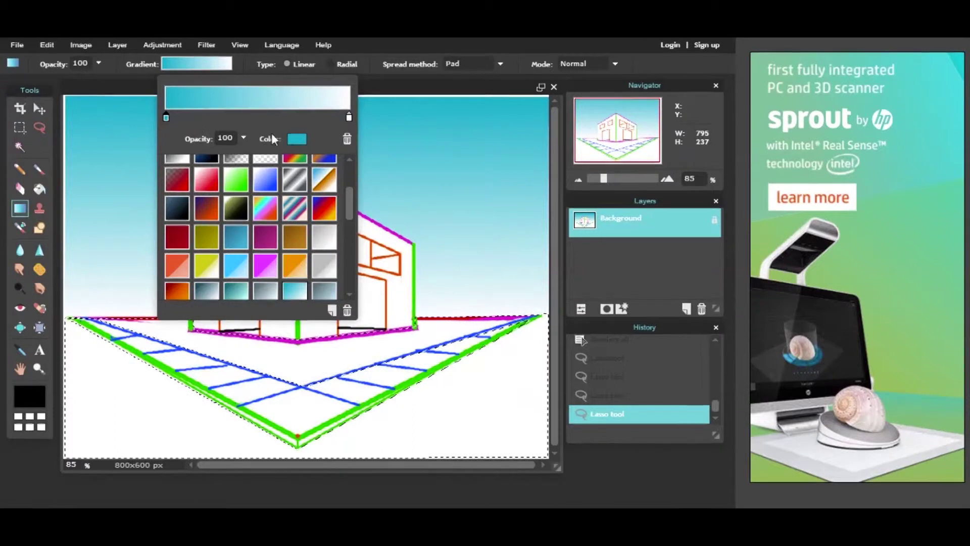
pyautogui.click(295, 141)
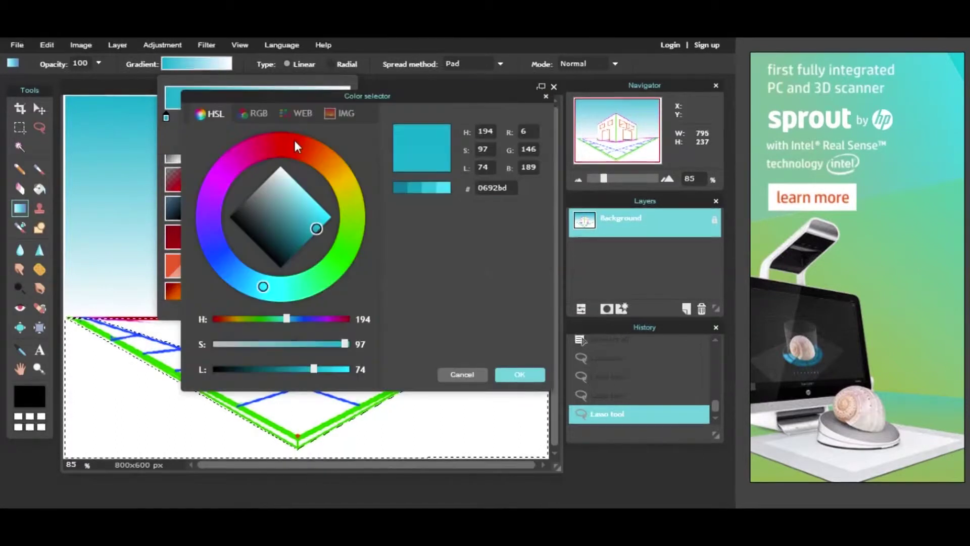
pyautogui.click(340, 261)
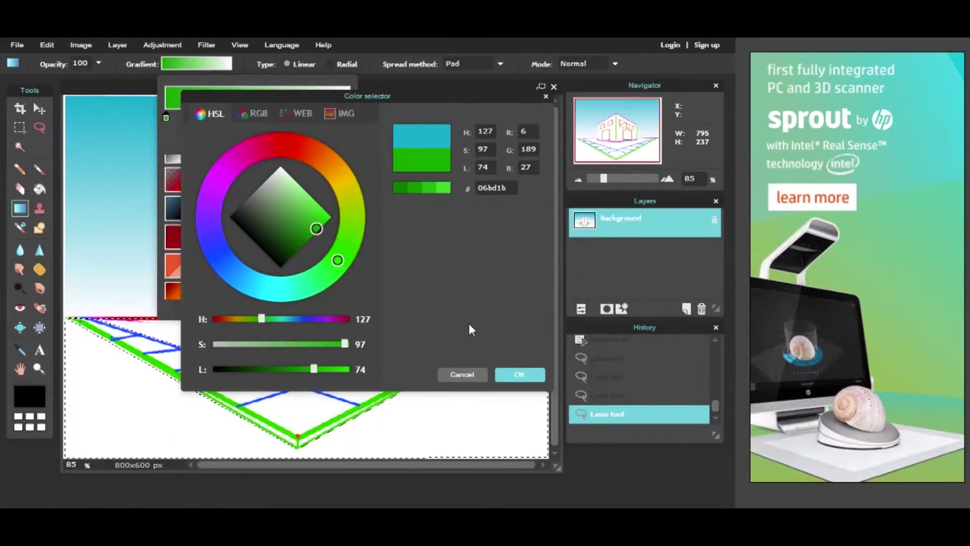
pyautogui.click(515, 372)
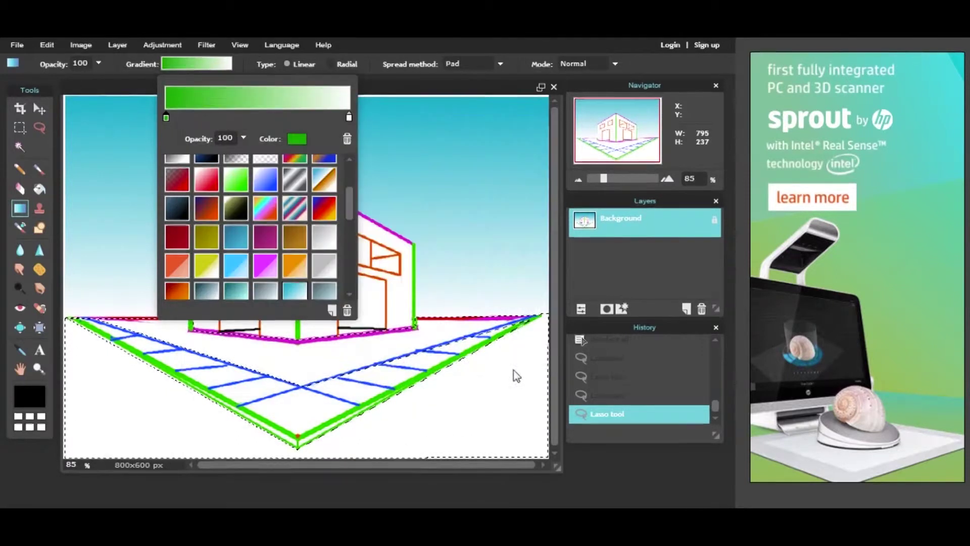
# - Set the right gradient stop to pale green bcfab1 and close the gradient editor
pyautogui.click(349, 117)
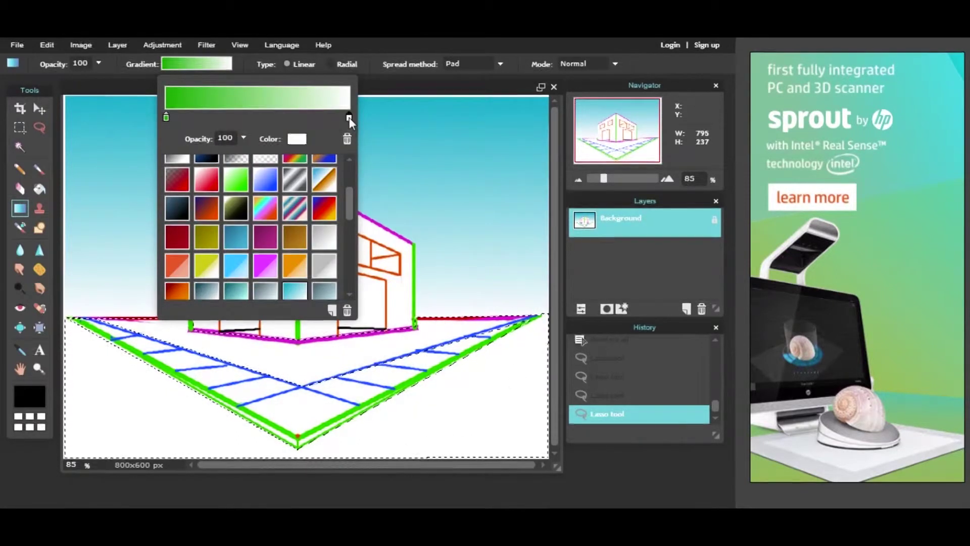
pyautogui.click(300, 141)
pyautogui.click(343, 242)
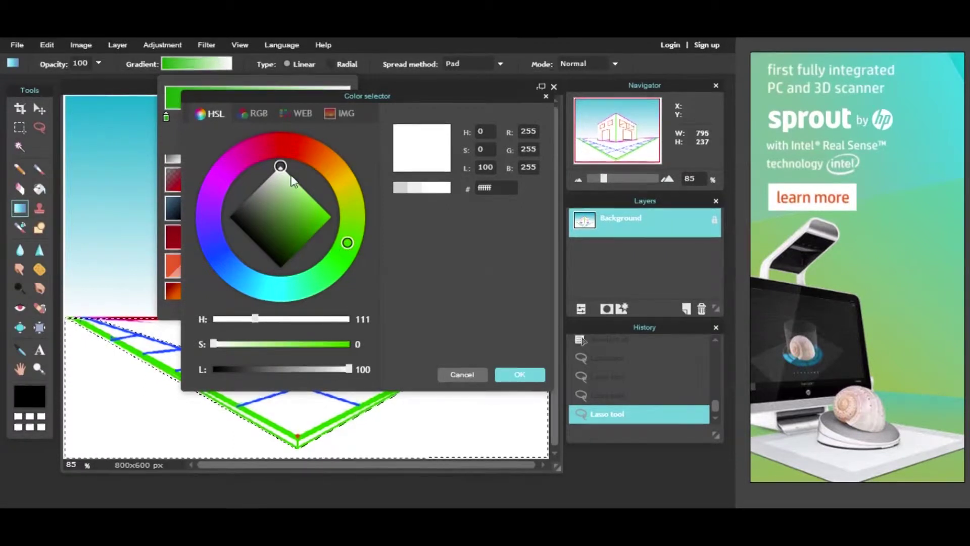
pyautogui.moveTo(280, 168); pyautogui.dragTo(295, 182)
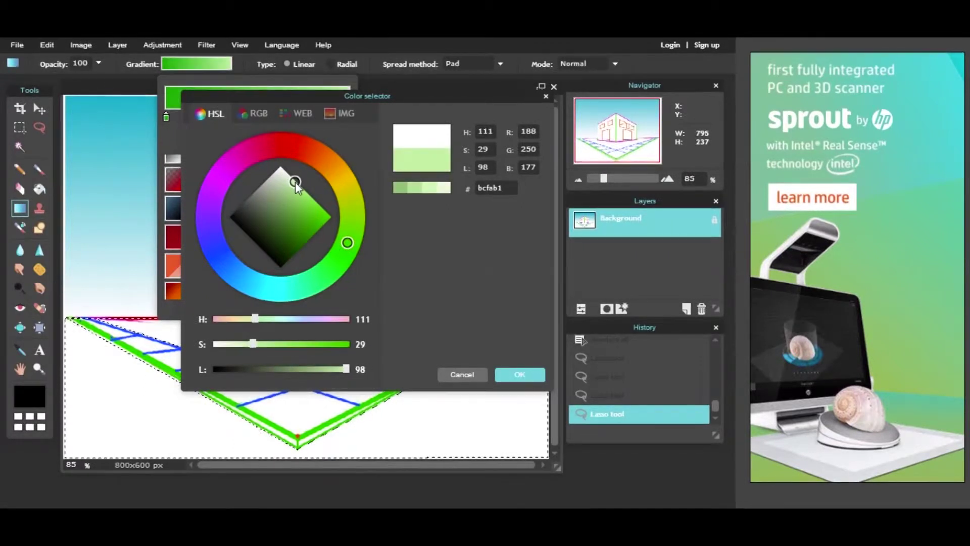
pyautogui.click(520, 374)
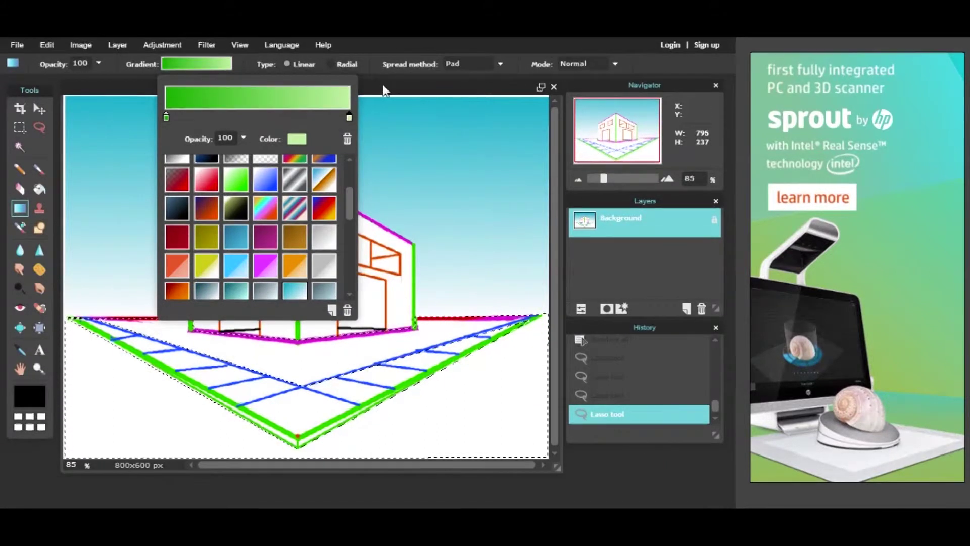
pyautogui.click(367, 99)
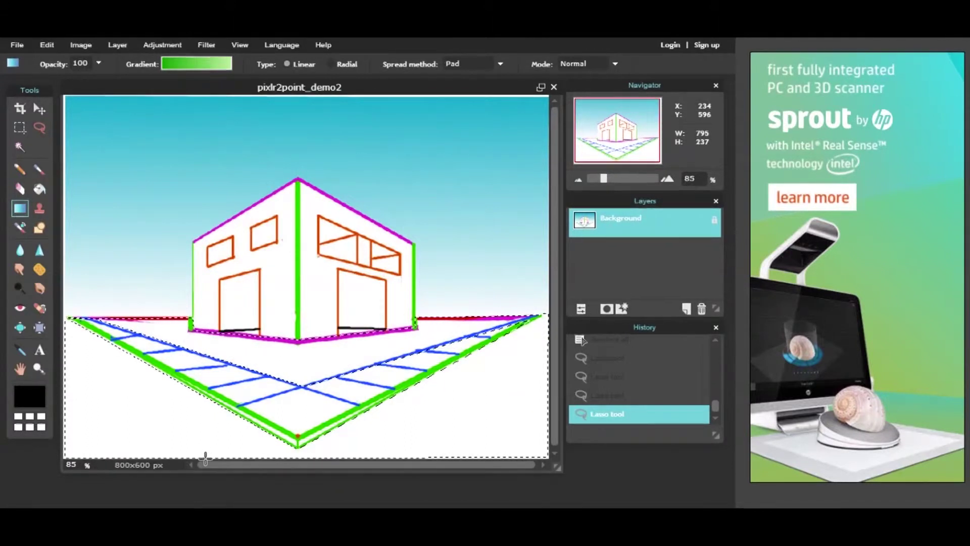
# - Drag a green gradient upward from the canvas bottom to fill the ground
pyautogui.moveTo(200, 375); pyautogui.dragTo(204, 317)
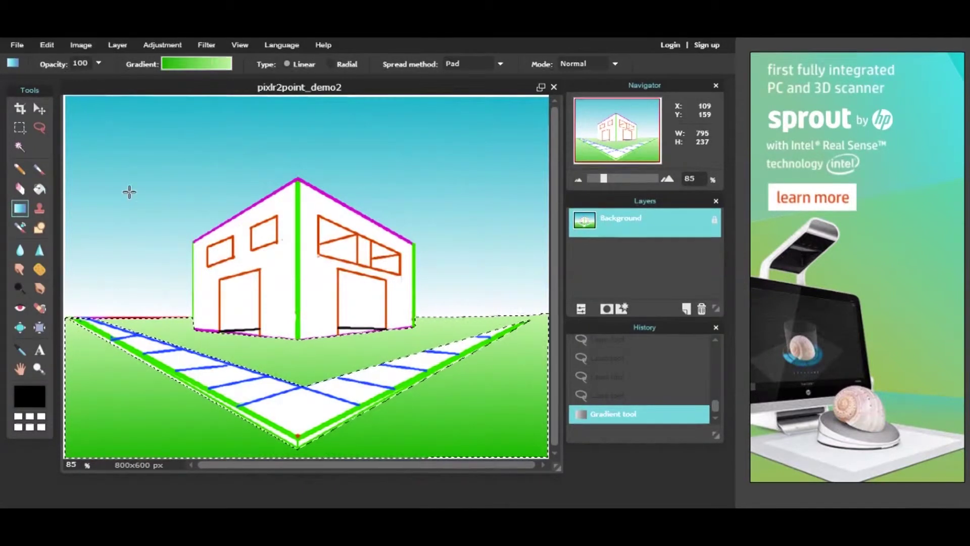
pyautogui.click(47, 43)
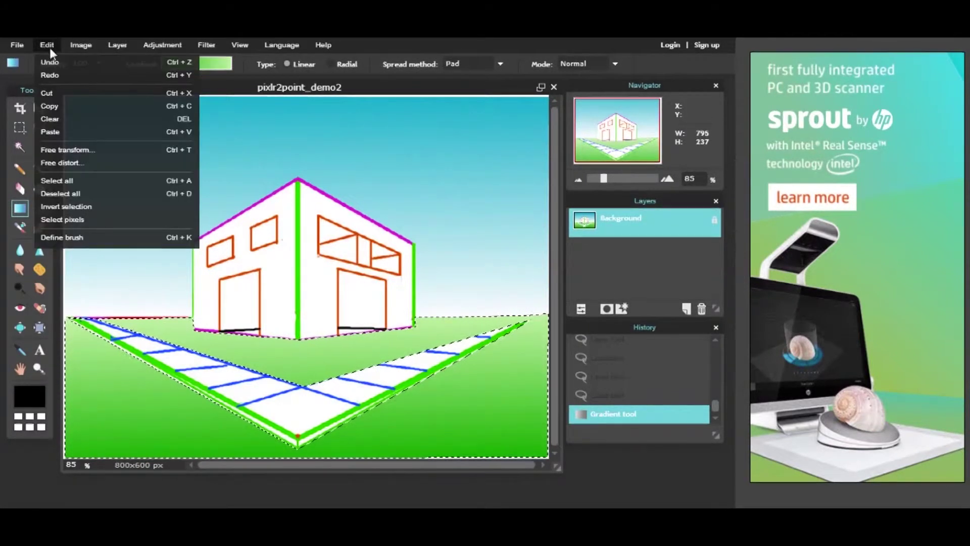
# - Deselect the ground, switch to the Lasso tool and zoom the view to 150%
pyautogui.click(65, 190)
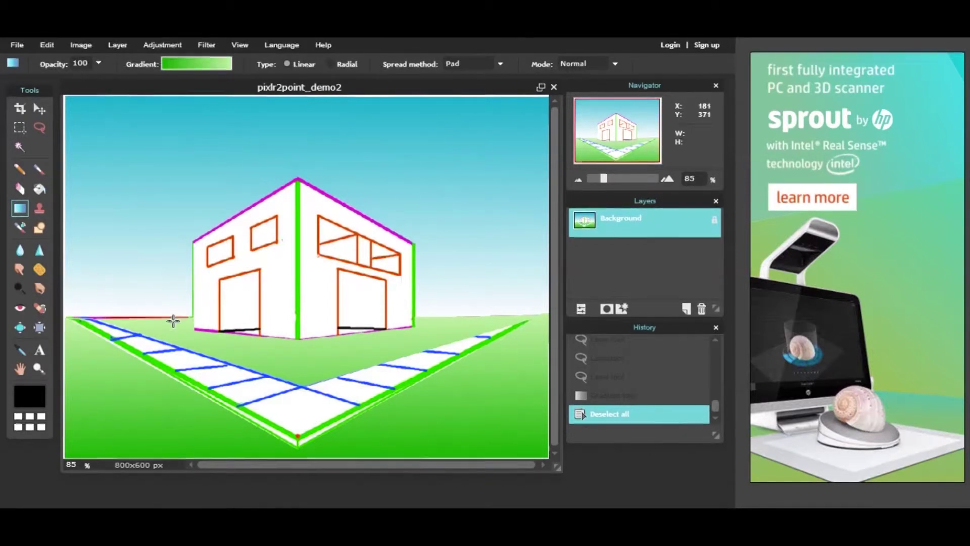
pyautogui.click(39, 129)
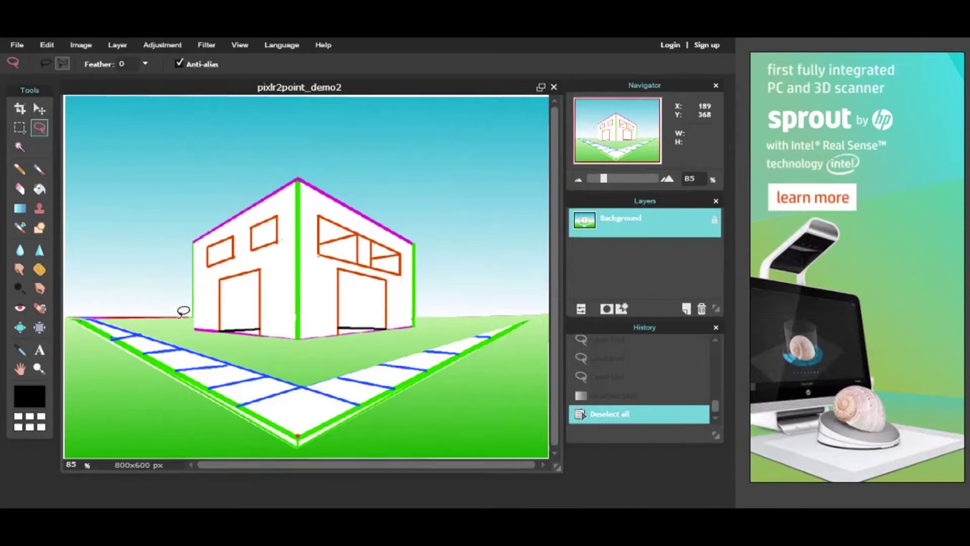
pyautogui.doubleClick(72, 464)
pyautogui.write('150')
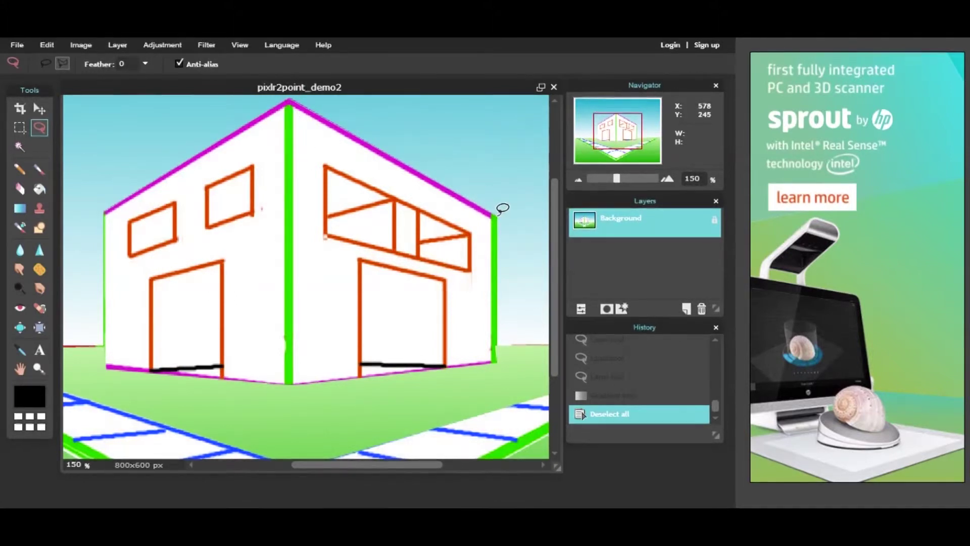
# - Lasso the building's walls from the right-top corner, via the door corner, to the top-left corner
pyautogui.click(499, 215)
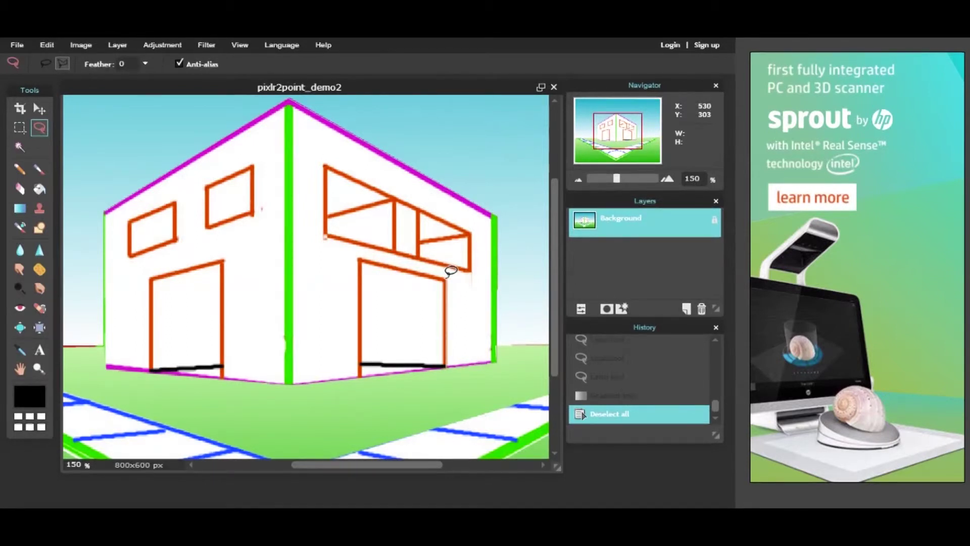
pyautogui.click(359, 259)
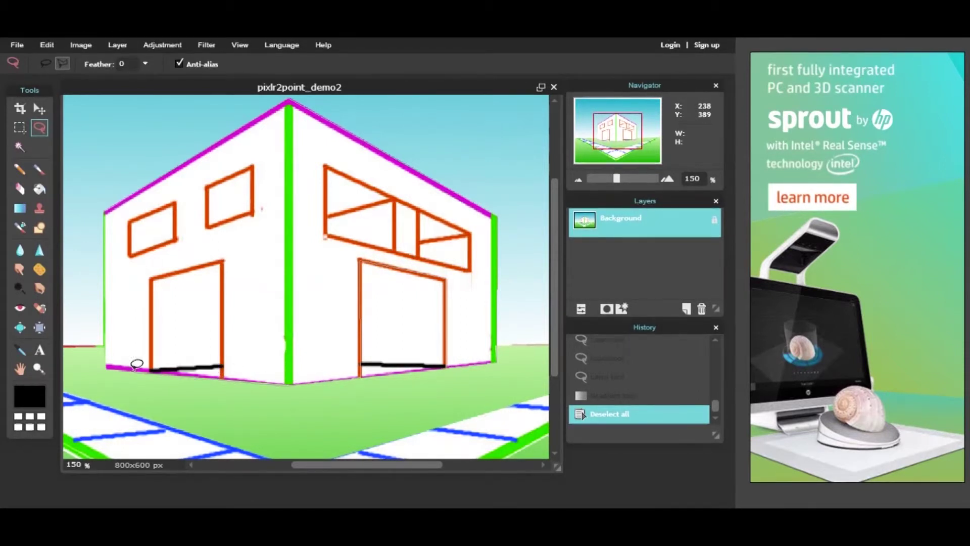
pyautogui.click(108, 210)
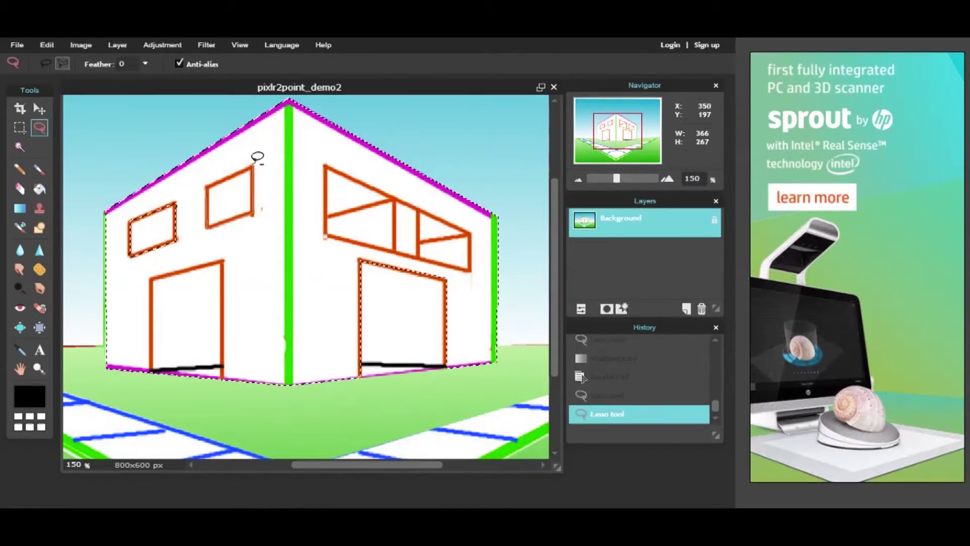
# - Cut the upper window, left door and right-wall window out of the wall selection
pyautogui.click(212, 178)
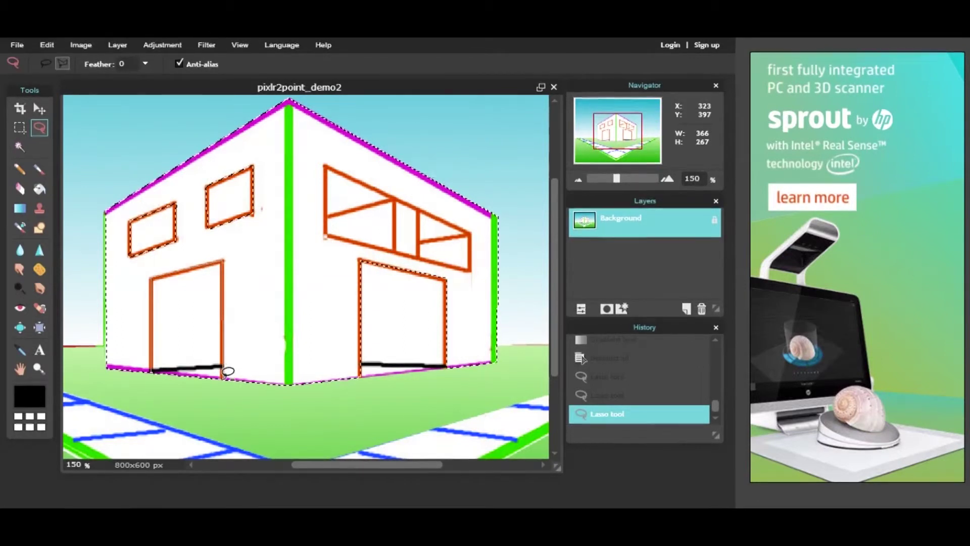
pyautogui.click(154, 364)
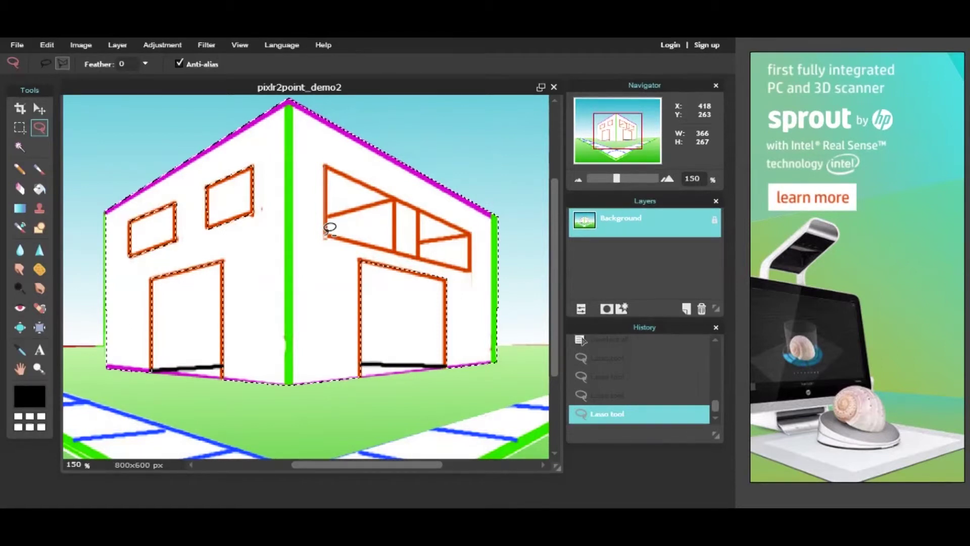
pyautogui.moveTo(324, 236); pyautogui.dragTo(398, 243)
pyautogui.moveTo(402, 206)
pyautogui.mouseDown()
pyautogui.moveTo(401, 189)
pyautogui.moveTo(337, 166)
pyautogui.mouseUp()
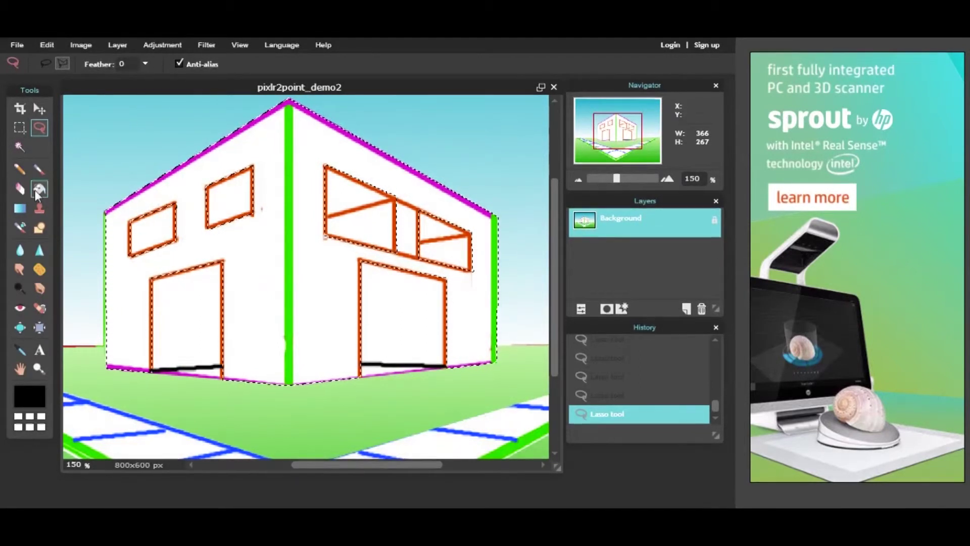
# - Pick the Gradient tool, open its presets, and switch to the PowerPoint tutorial
pyautogui.click(20, 209)
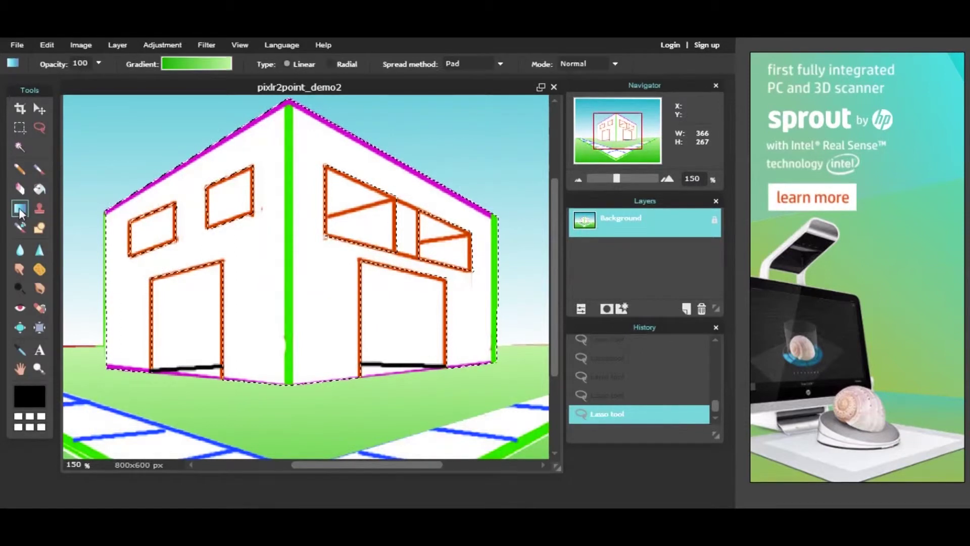
pyautogui.click(205, 68)
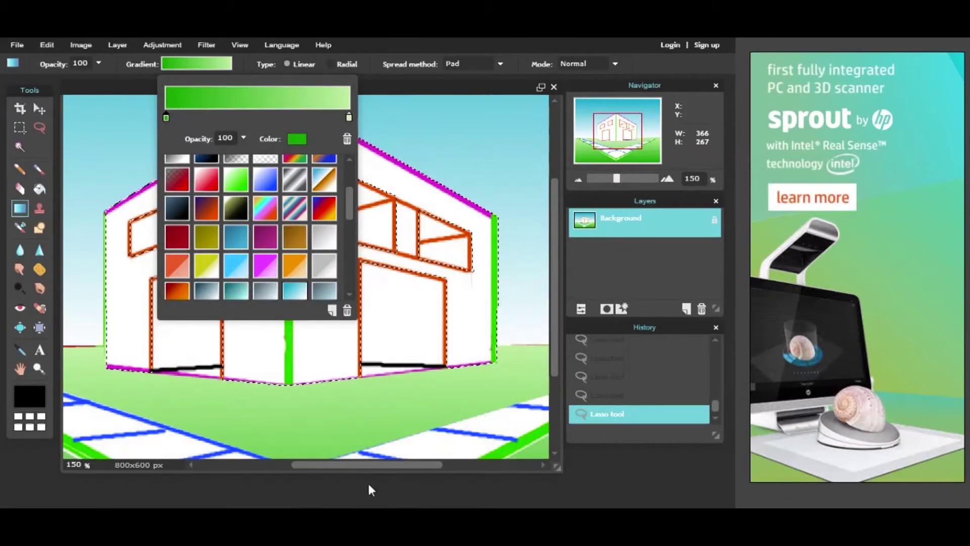
pyautogui.hotkey('alt', 'Tab')
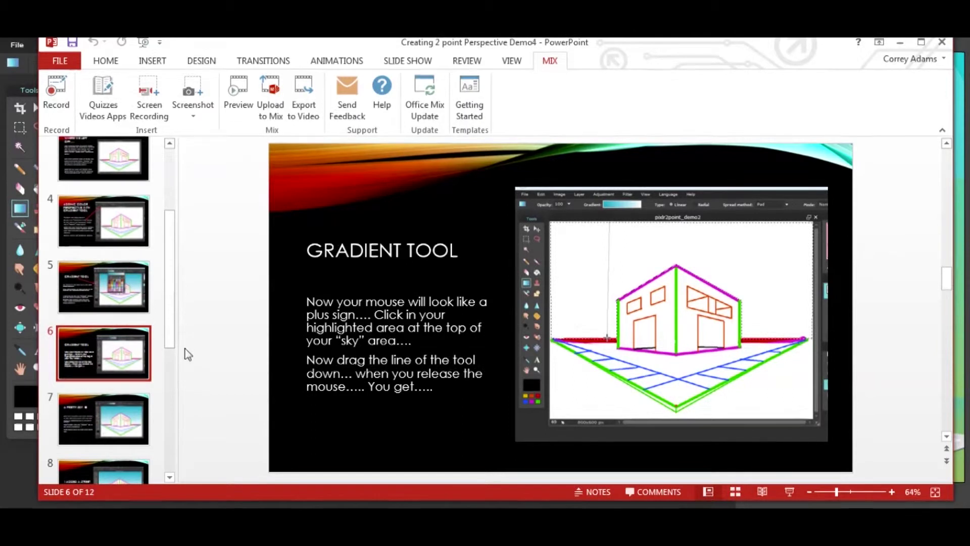
# - View tutorial slides 7, 8, 9 and 11, ending on the TA-DAH! slide 12
pyautogui.scroll(-3, 173, 337)
pyautogui.click(138, 350)
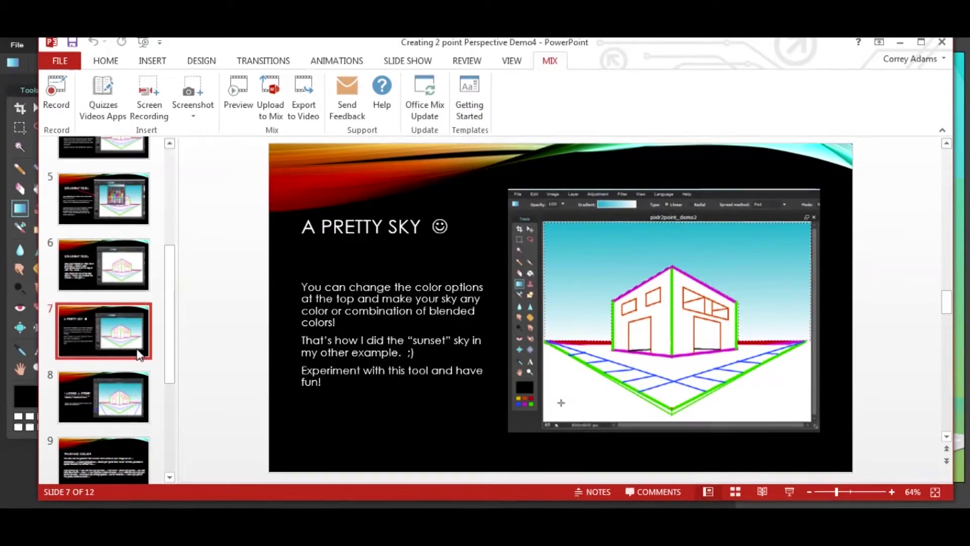
pyautogui.click(131, 410)
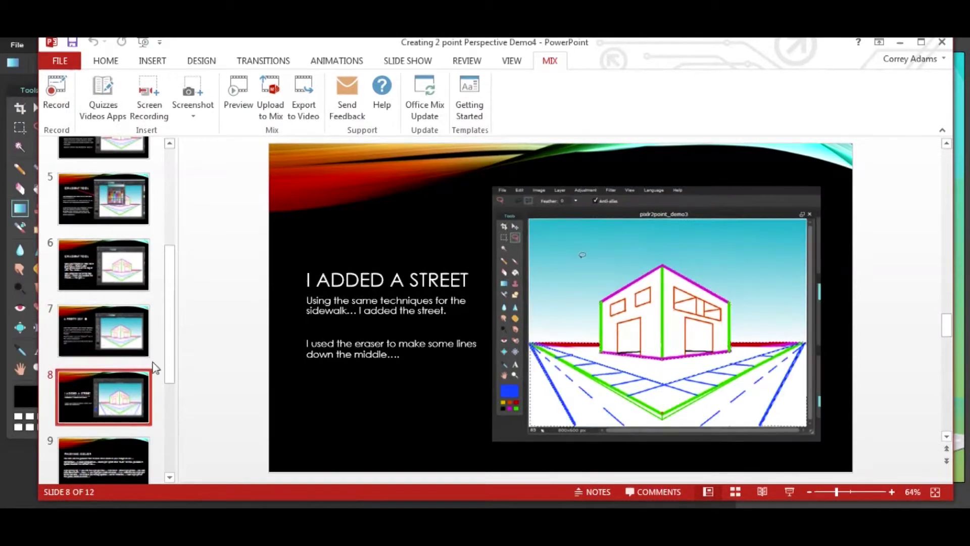
pyautogui.moveTo(173, 323); pyautogui.dragTo(175, 374)
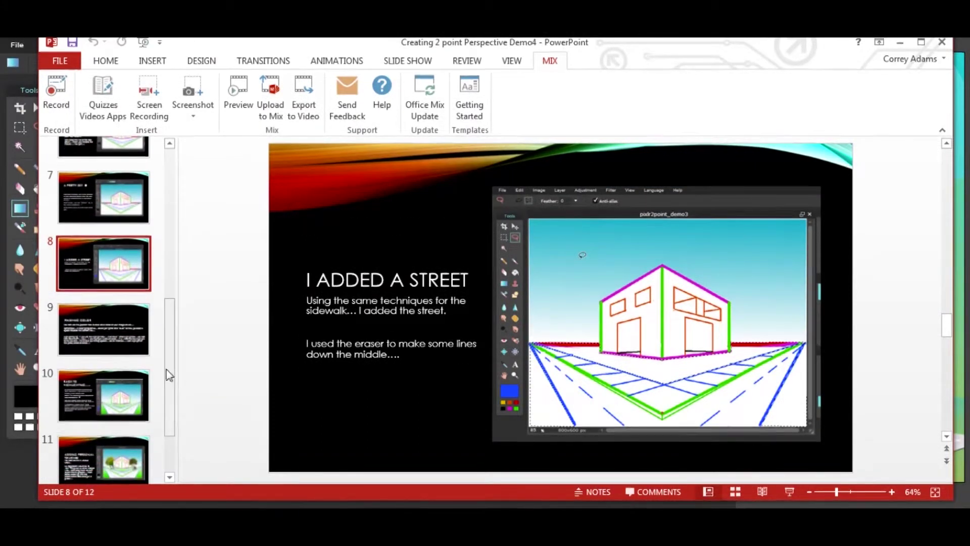
pyautogui.click(140, 345)
pyautogui.click(137, 269)
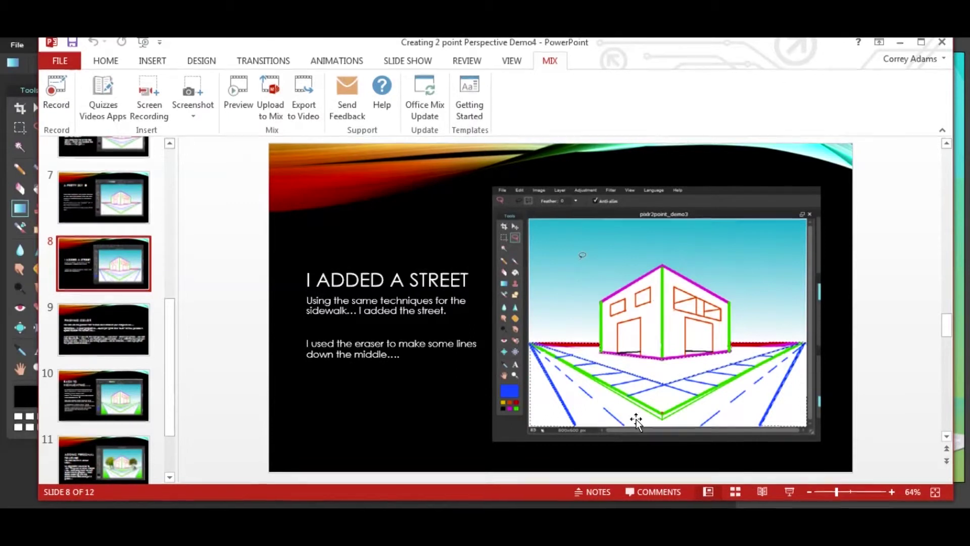
pyautogui.moveTo(165, 372); pyautogui.dragTo(167, 408)
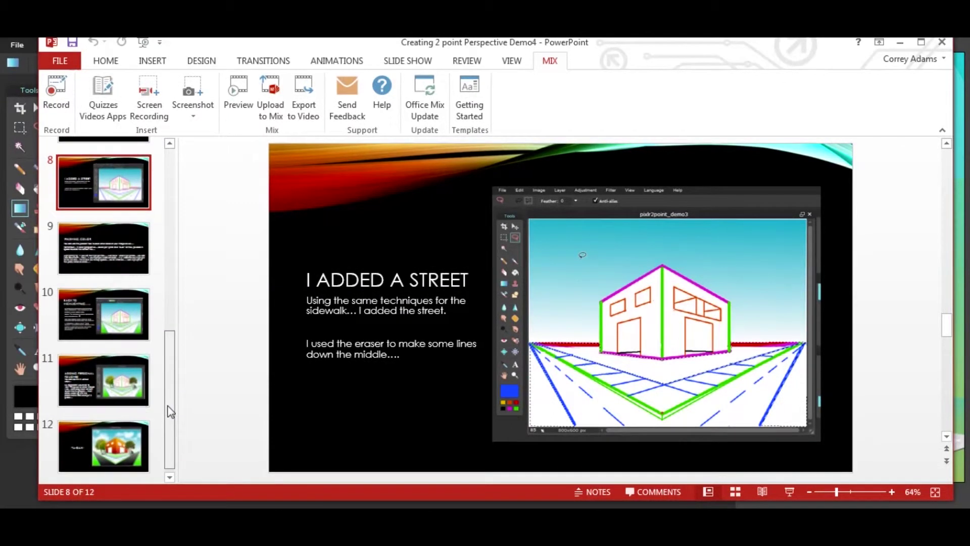
pyautogui.click(132, 395)
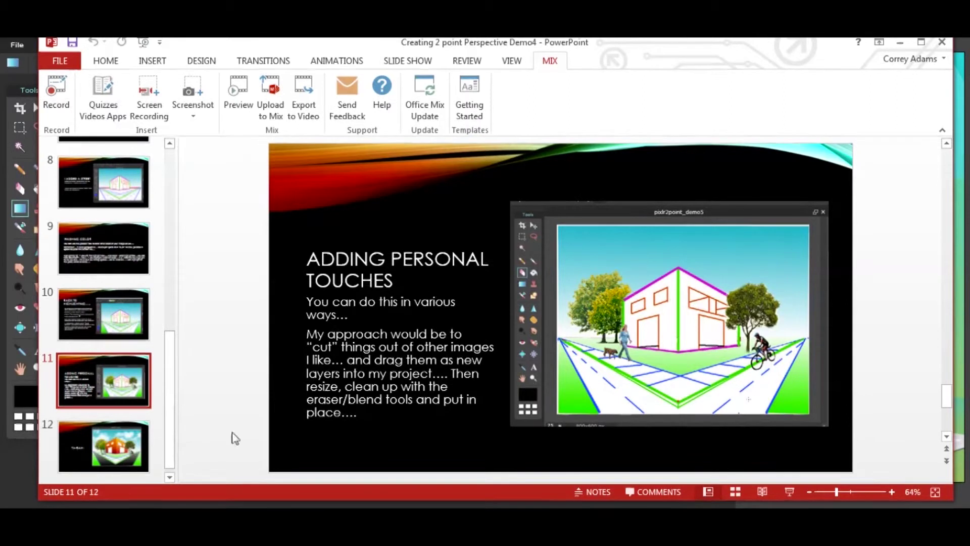
pyautogui.click(108, 454)
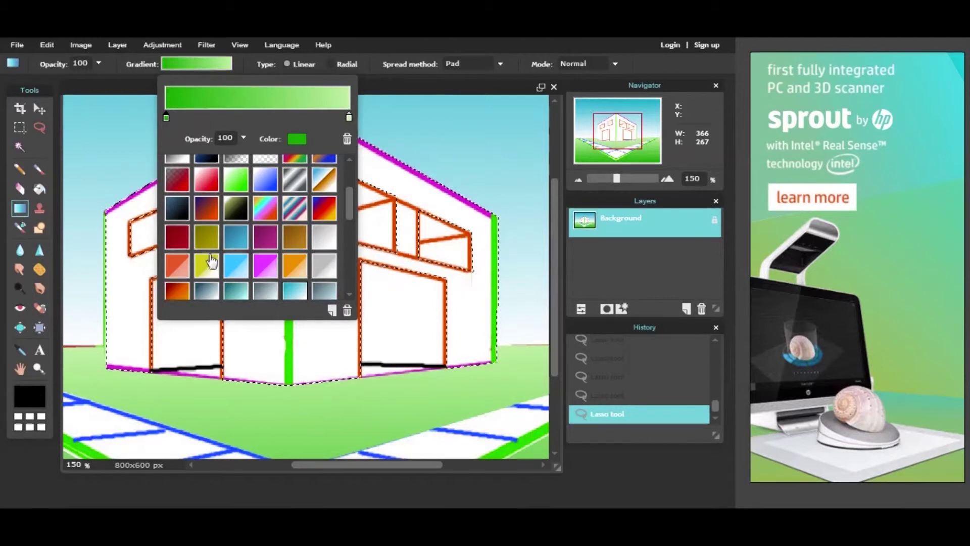
# - Apply the dark-red-to-orange gradient preset from the roof peak down to the wall bottoms
pyautogui.click(185, 292)
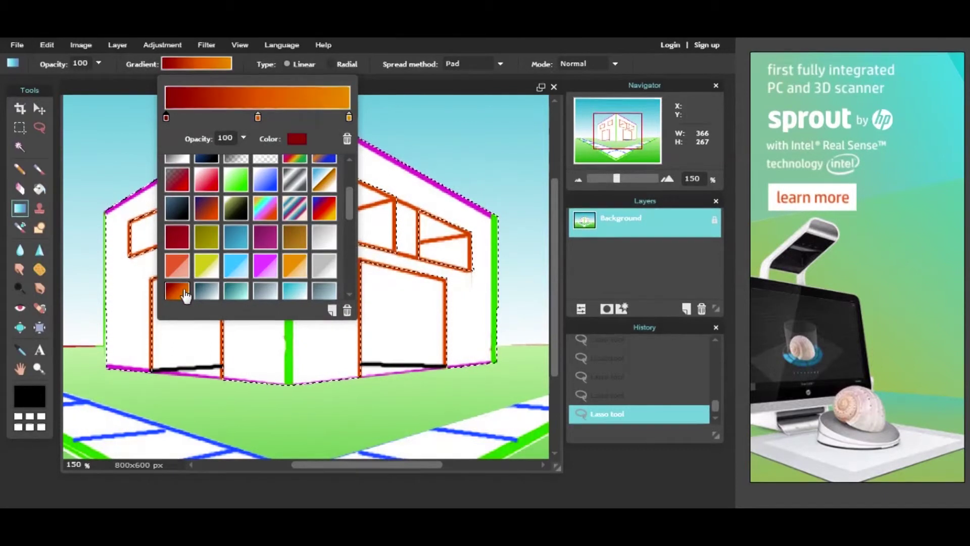
pyautogui.click(118, 94)
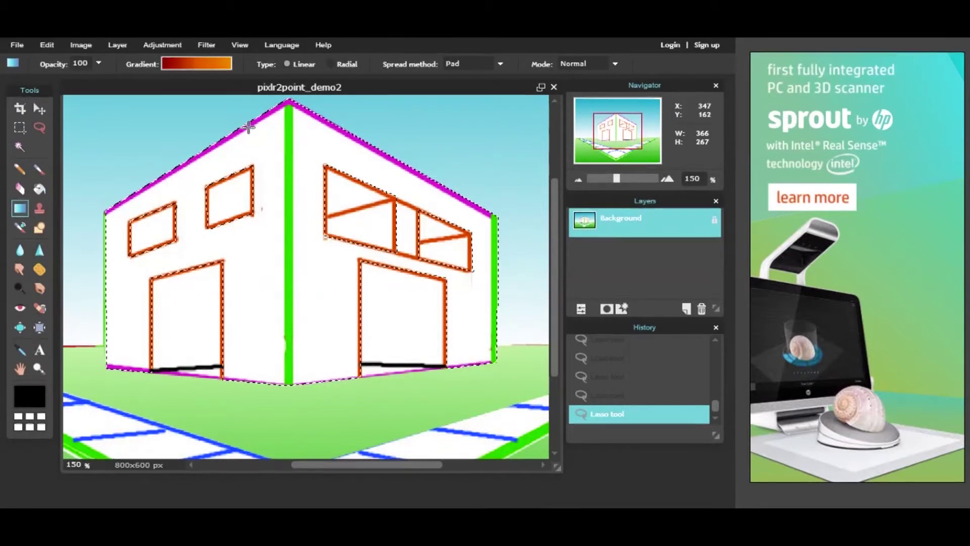
pyautogui.moveTo(245, 182); pyautogui.dragTo(247, 299)
pyautogui.moveTo(241, 380); pyautogui.dragTo(246, 380)
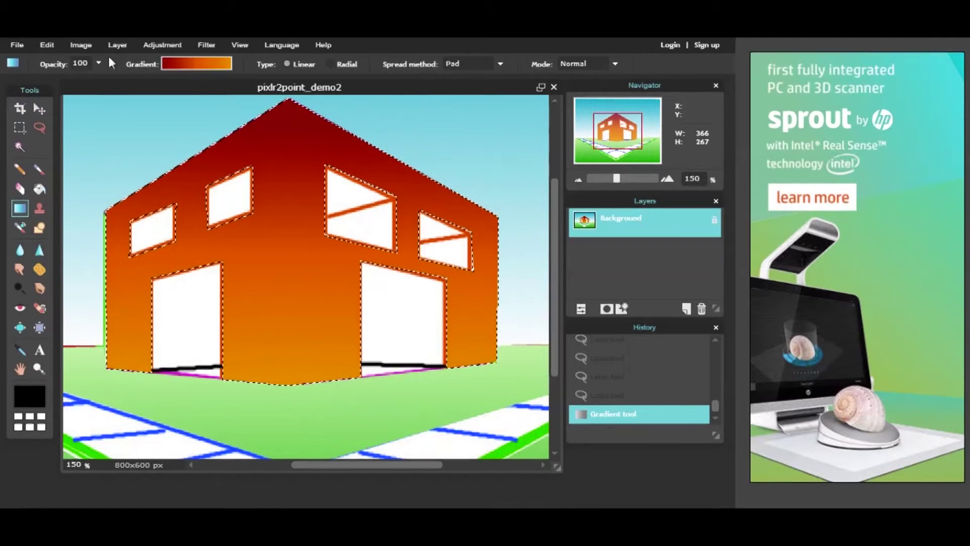
# - Deselect the walls and bring the PowerPoint slides to the front
pyautogui.click(50, 44)
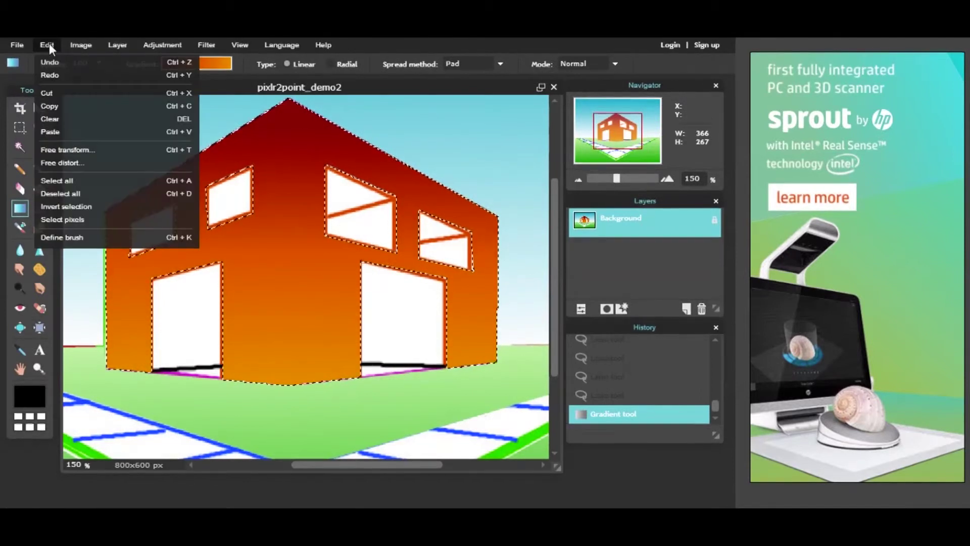
pyautogui.click(60, 193)
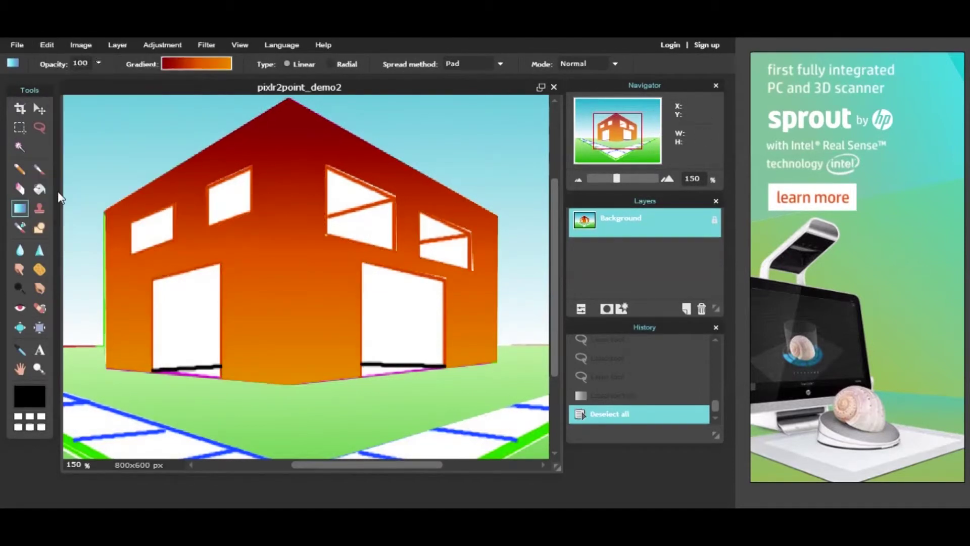
pyautogui.hotkey('alt', 'Tab')
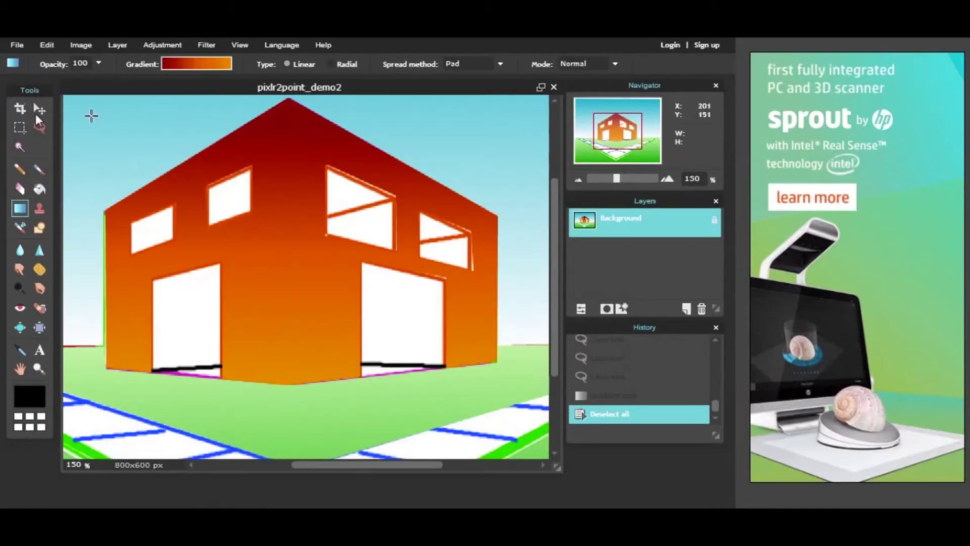
# - Lasso the right wall from the roof peak around its bottom, door and right corners
pyautogui.click(40, 127)
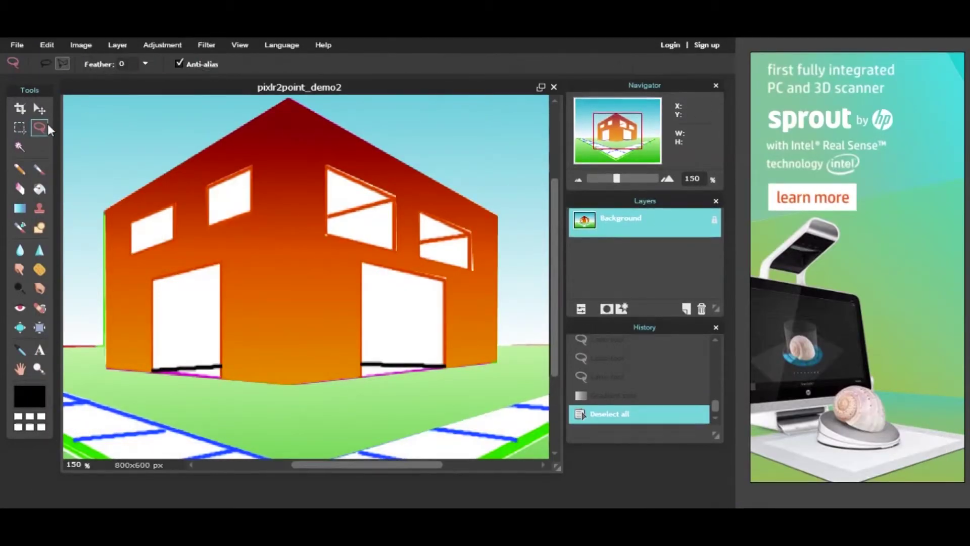
pyautogui.click(289, 101)
pyautogui.click(291, 382)
pyautogui.click(359, 373)
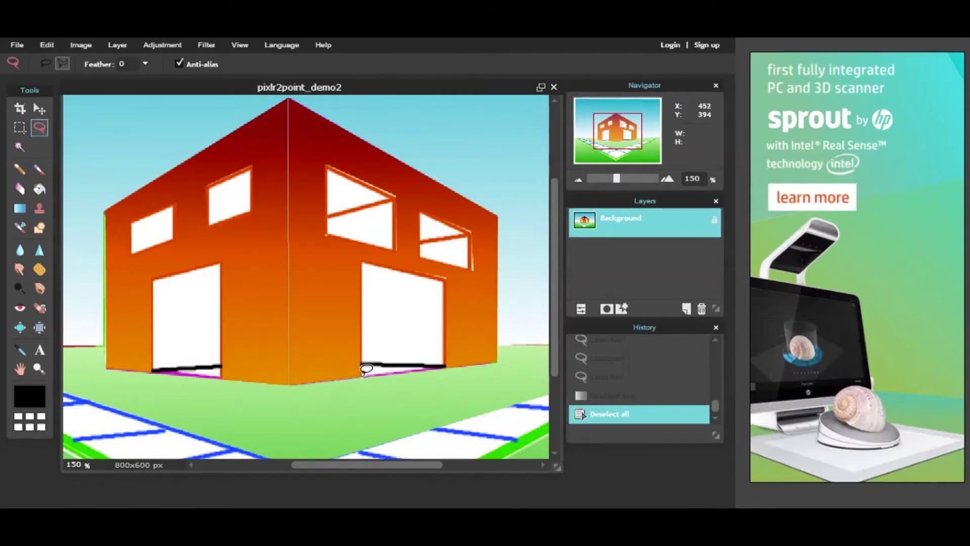
pyautogui.click(362, 260)
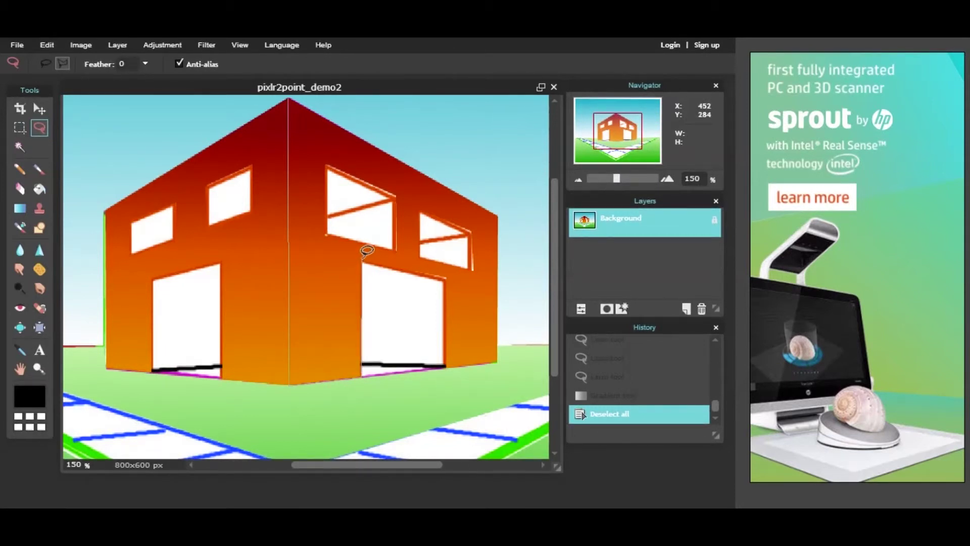
pyautogui.click(499, 213)
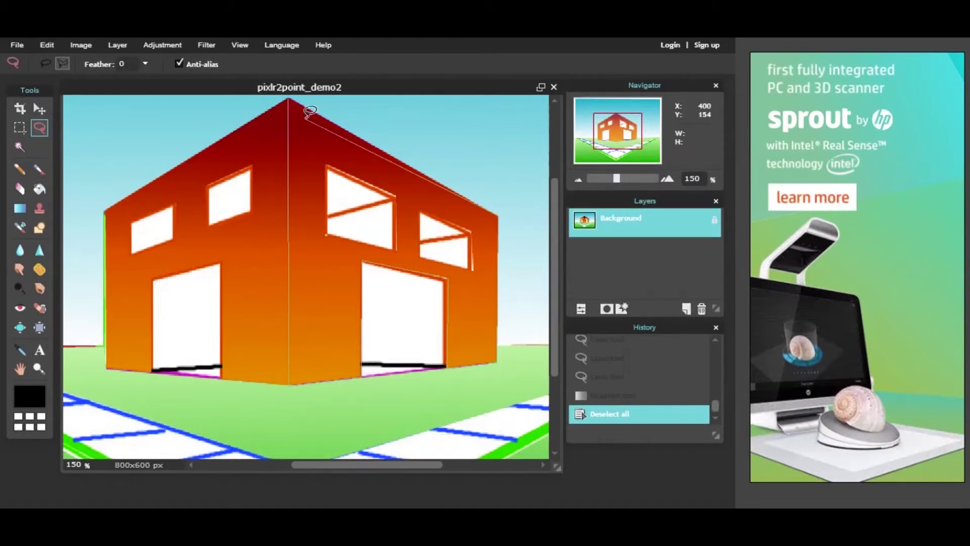
pyautogui.click(290, 96)
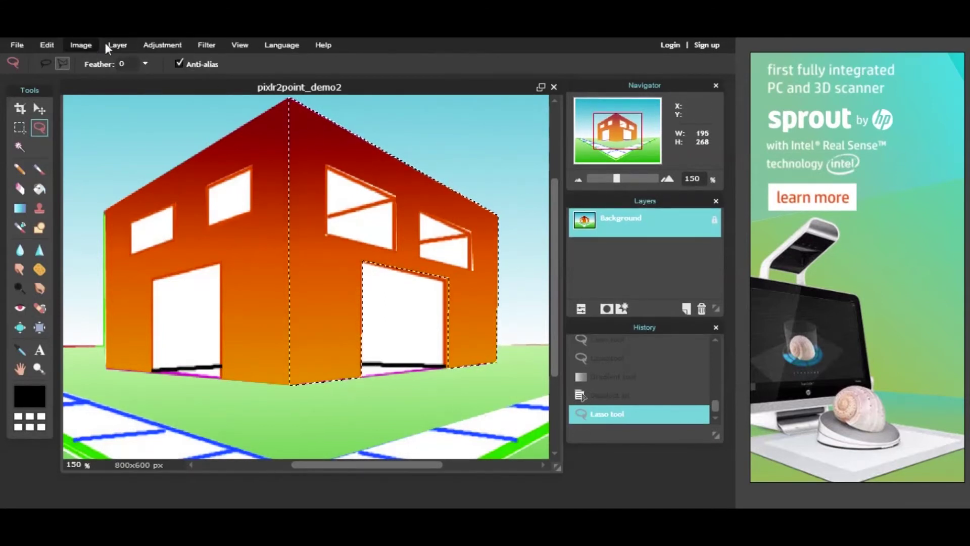
# - Apply Levels to the right wall with the white input point lowered to 217
pyautogui.click(171, 44)
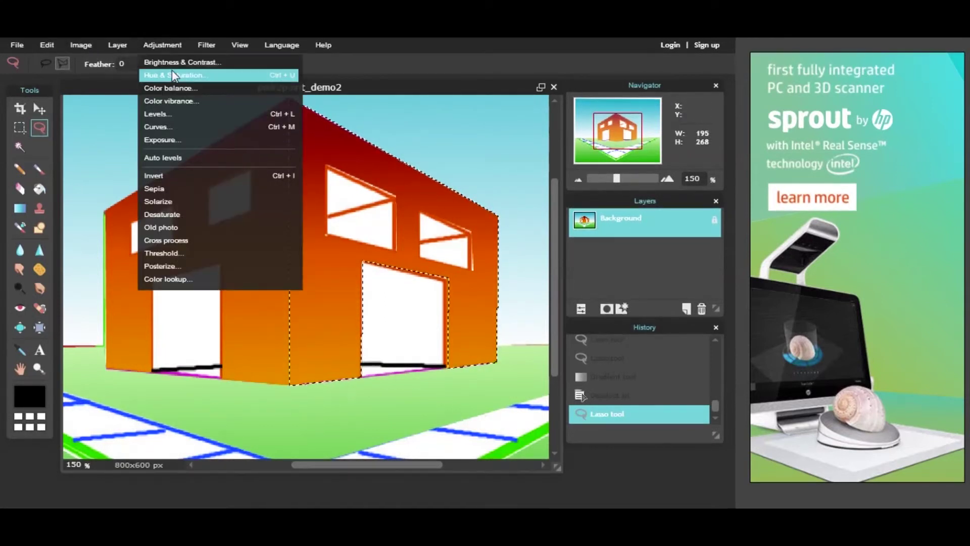
pyautogui.click(165, 112)
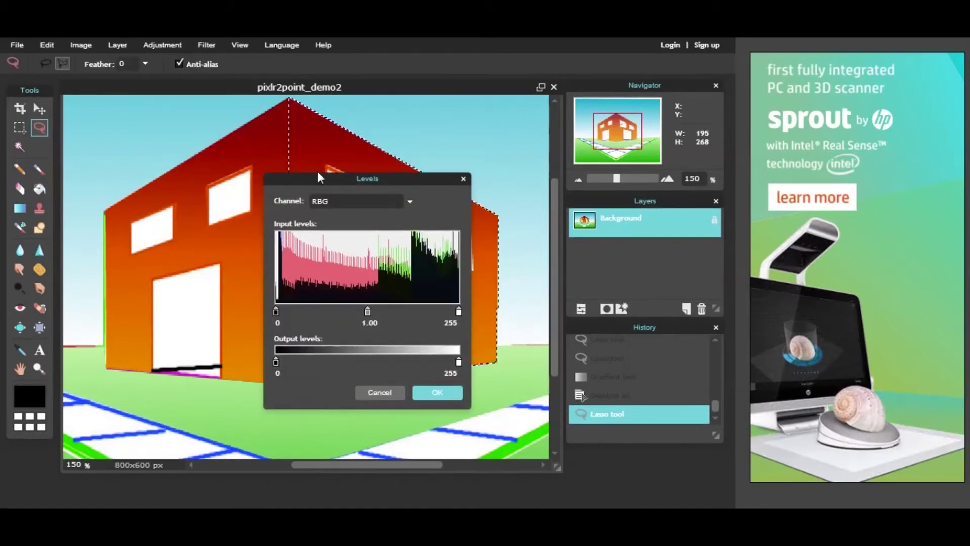
pyautogui.moveTo(319, 178); pyautogui.dragTo(457, 218)
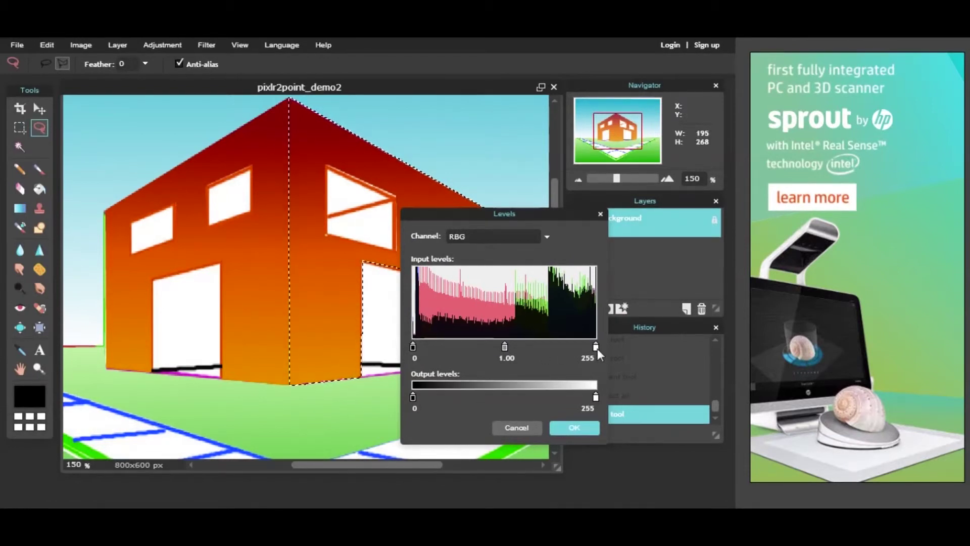
pyautogui.moveTo(597, 347); pyautogui.dragTo(572, 347)
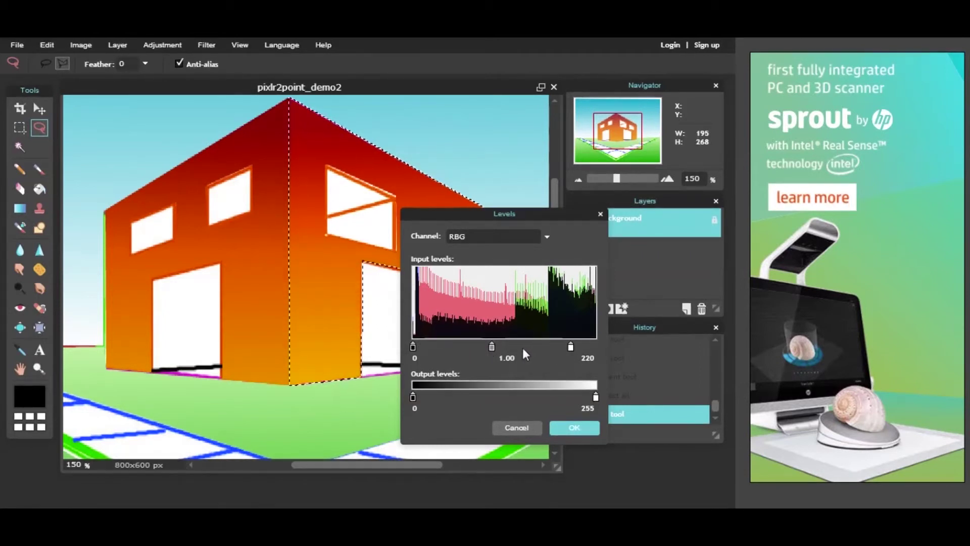
pyautogui.moveTo(570, 347); pyautogui.dragTo(568, 346)
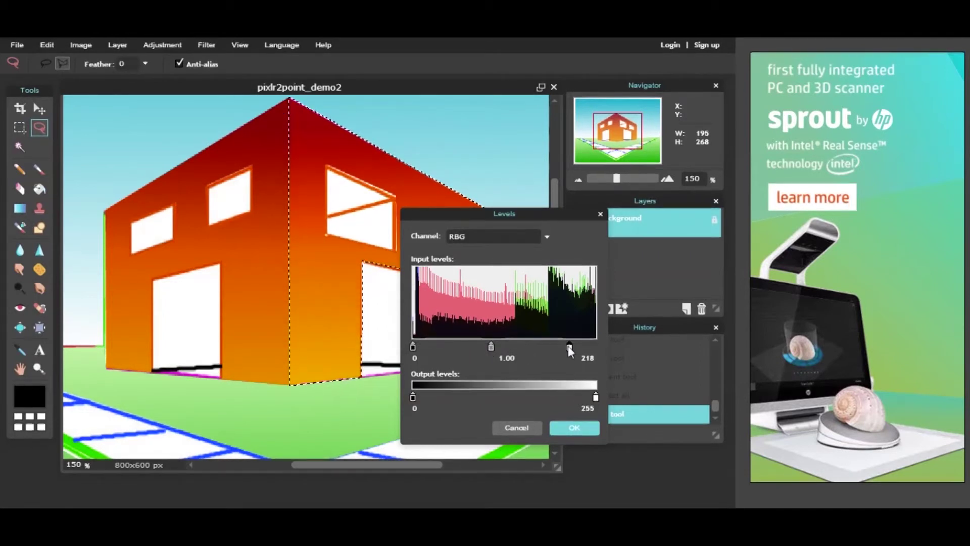
pyautogui.click(567, 424)
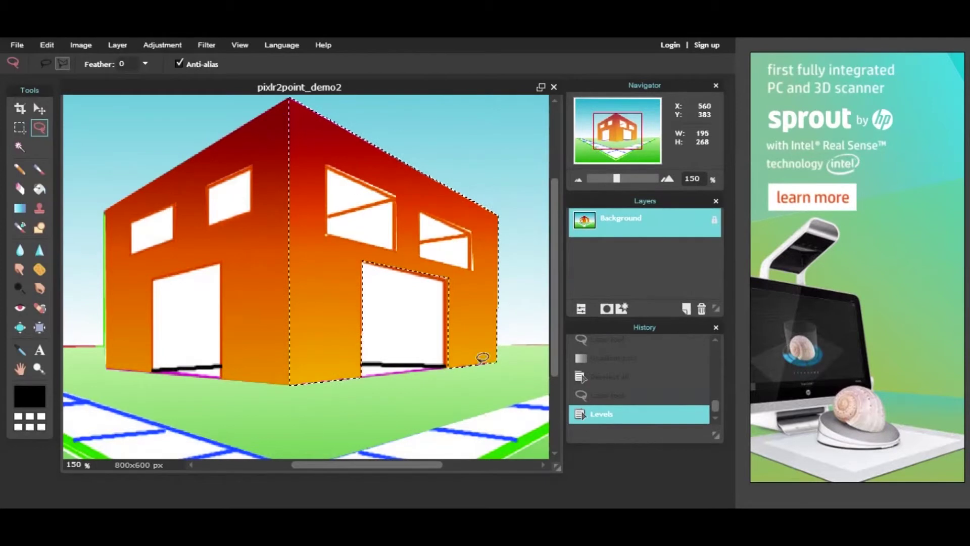
# - Raise the right wall's brightness to 7 and contrast to 8
pyautogui.click(150, 44)
pyautogui.click(152, 61)
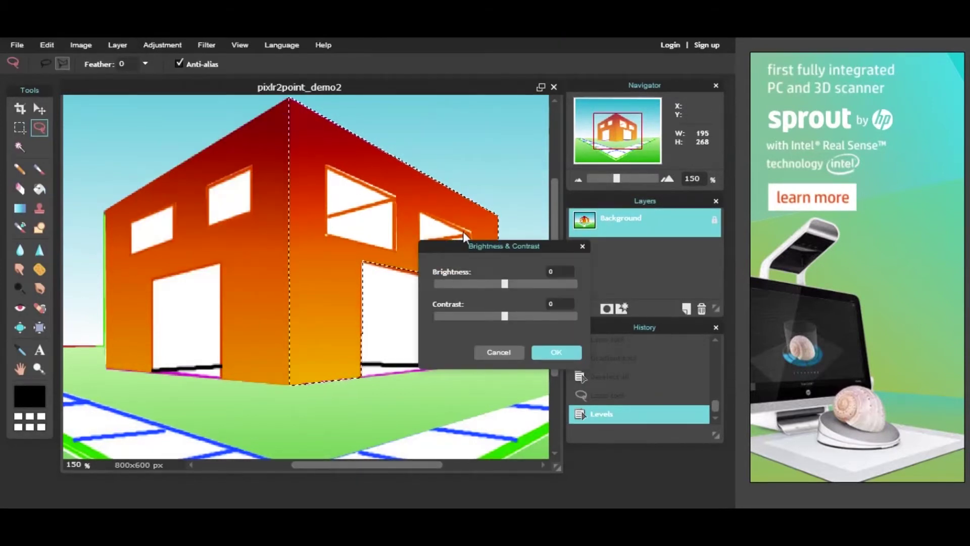
pyautogui.moveTo(503, 281); pyautogui.dragTo(510, 280)
pyautogui.moveTo(505, 318); pyautogui.dragTo(511, 319)
pyautogui.click(551, 353)
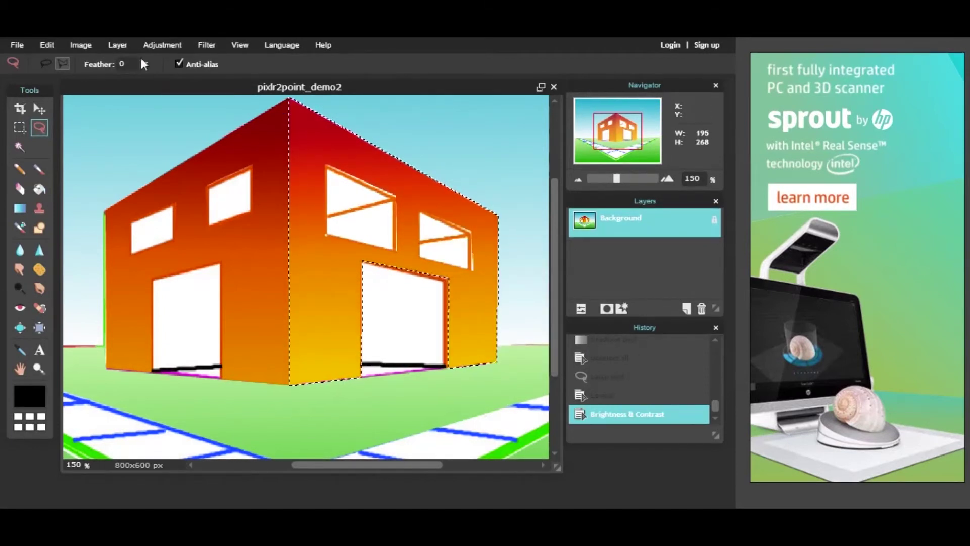
# - Deselect the right wall and zoom out to 86% to show the whole scene
pyautogui.click(48, 46)
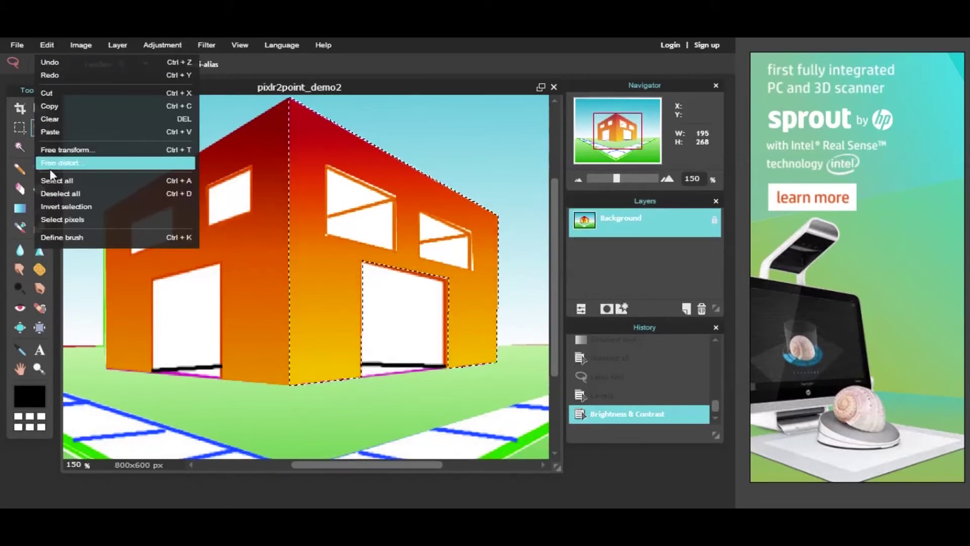
pyautogui.click(53, 193)
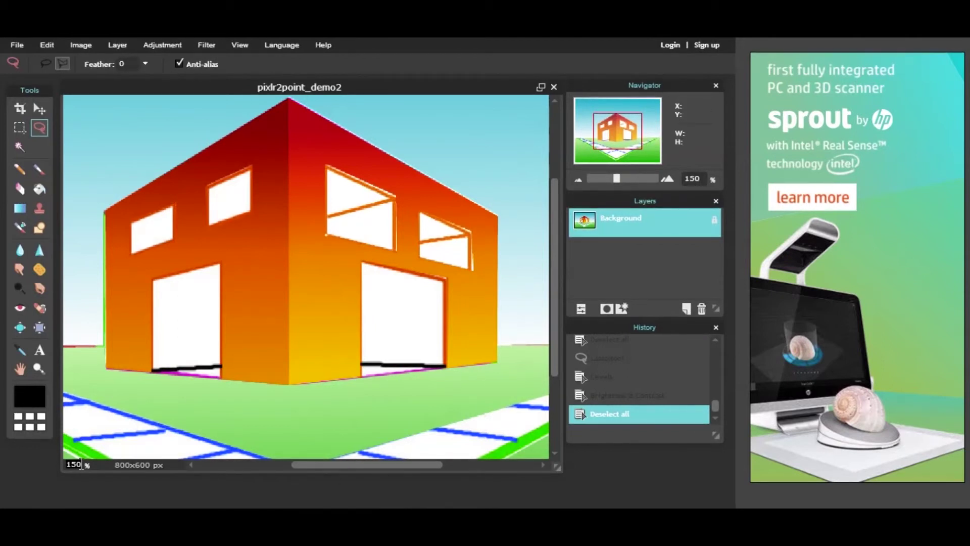
pyautogui.press('BackSpace')
pyautogui.press('BackSpace')
pyautogui.press('BackSpace')
pyautogui.write('86')
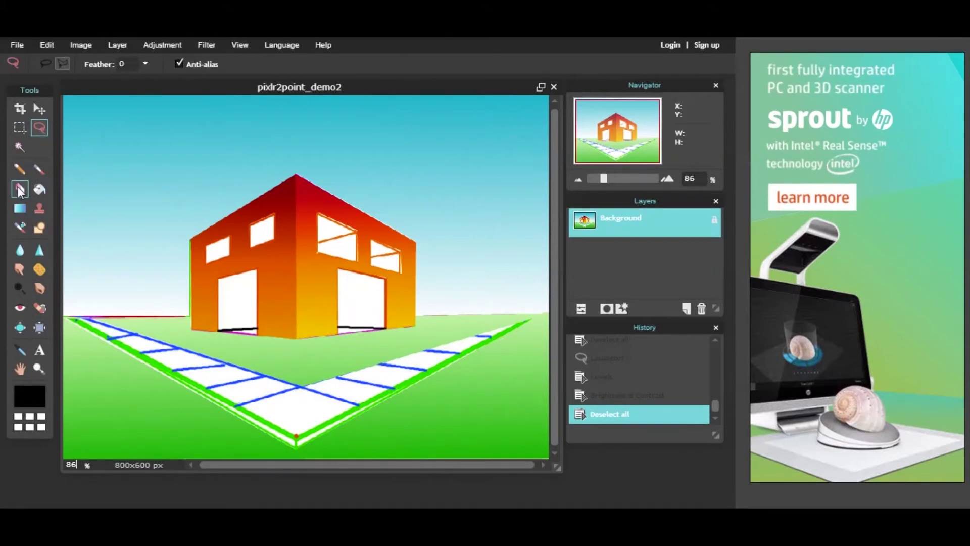
# - Set up a white scattered brush at size 50 and paint a trial cloud upper left
pyautogui.click(40, 168)
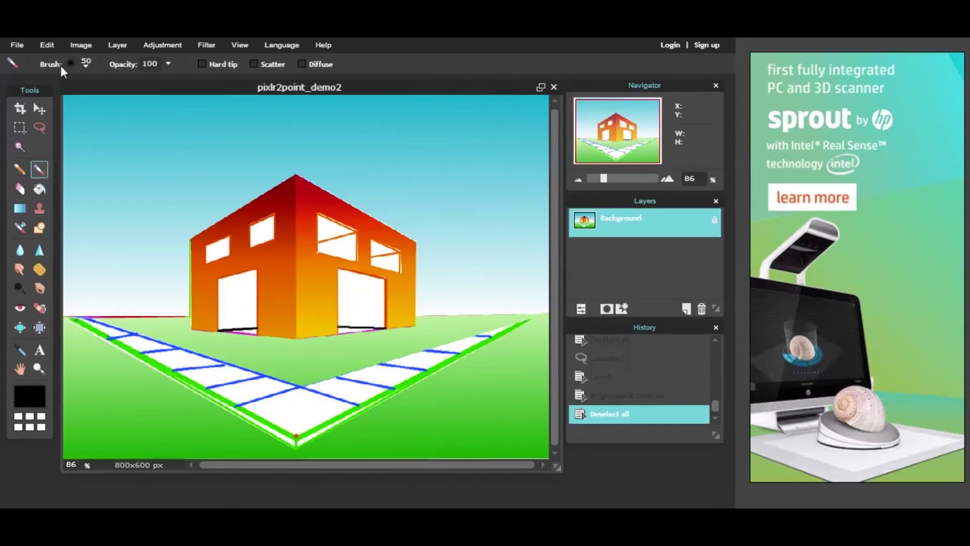
pyautogui.click(76, 61)
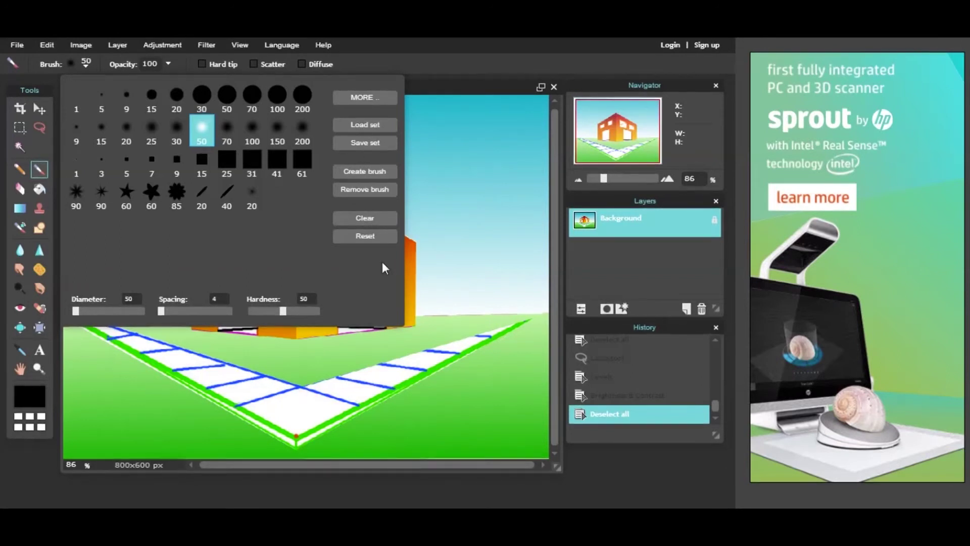
pyautogui.click(444, 87)
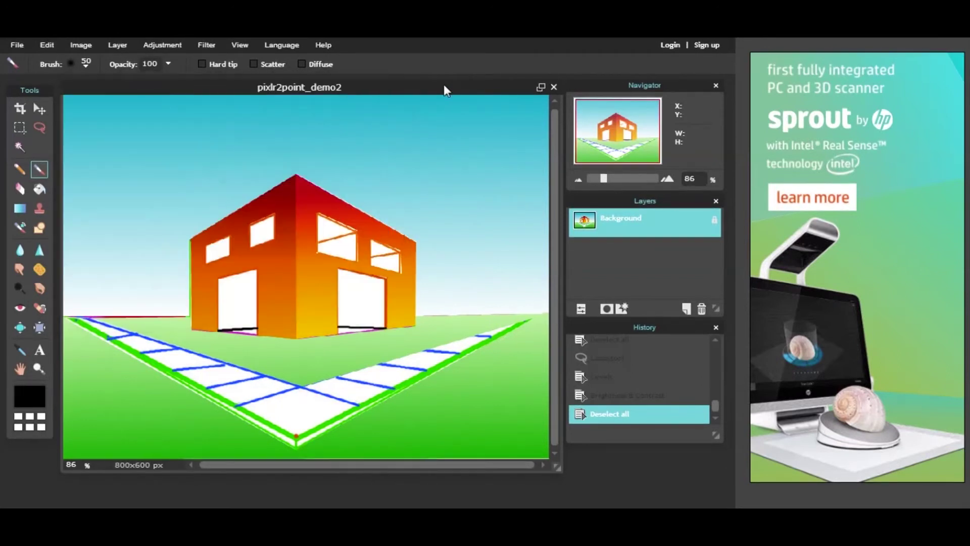
pyautogui.click(18, 418)
pyautogui.click(255, 62)
pyautogui.moveTo(166, 167)
pyautogui.mouseDown()
pyautogui.moveTo(139, 149)
pyautogui.moveTo(126, 165)
pyautogui.moveTo(89, 158)
pyautogui.moveTo(158, 175)
pyautogui.moveTo(208, 168)
pyautogui.mouseUp()
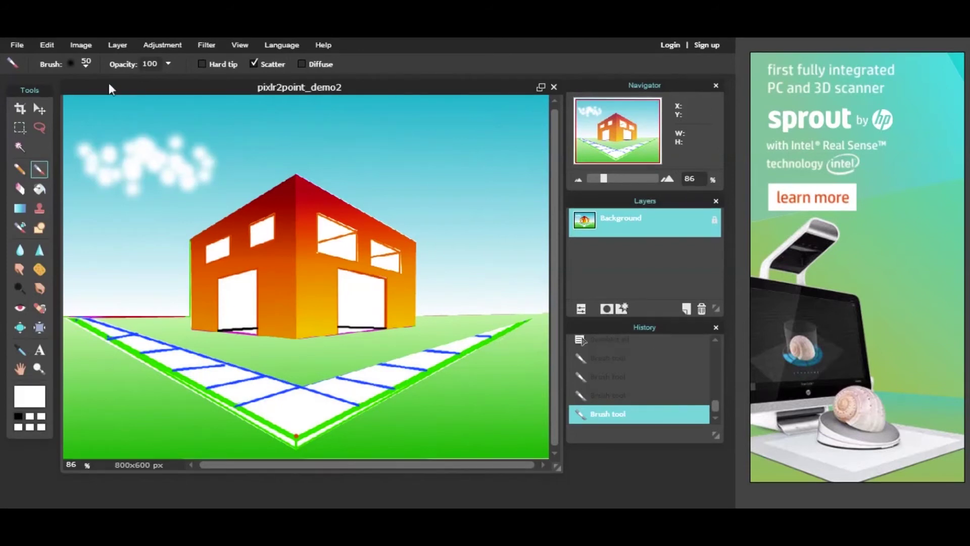
# - Lower brush opacity to 61 and paint soft clouds upper right and over the roof
pyautogui.click(165, 65)
pyautogui.click(143, 81)
pyautogui.moveTo(314, 154)
pyautogui.mouseDown()
pyautogui.moveTo(331, 130)
pyautogui.moveTo(387, 155)
pyautogui.mouseUp()
pyautogui.moveTo(487, 188)
pyautogui.mouseDown()
pyautogui.moveTo(464, 183)
pyautogui.moveTo(429, 202)
pyautogui.mouseUp()
pyautogui.moveTo(385, 231)
pyautogui.mouseDown()
pyautogui.moveTo(399, 217)
pyautogui.moveTo(350, 232)
pyautogui.mouseUp()
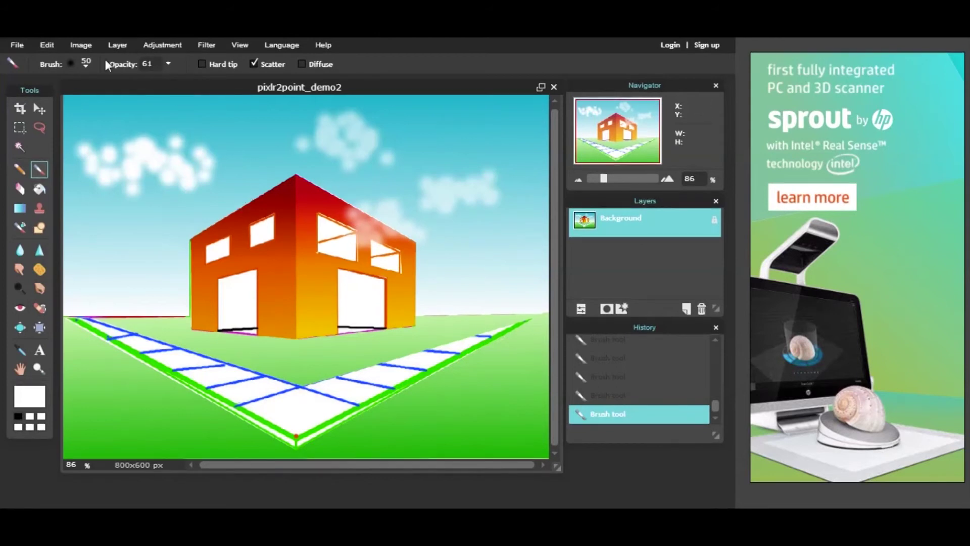
# - Undo all the trial cloud strokes through repeated Edit > Undo
pyautogui.click(47, 46)
pyautogui.click(50, 59)
pyautogui.click(48, 47)
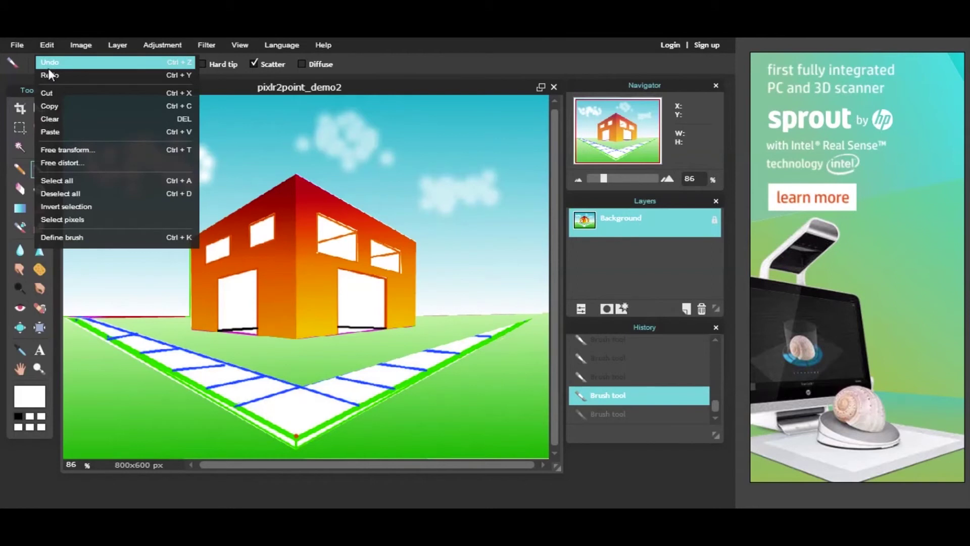
pyautogui.click(47, 64)
pyautogui.click(45, 46)
pyautogui.click(50, 62)
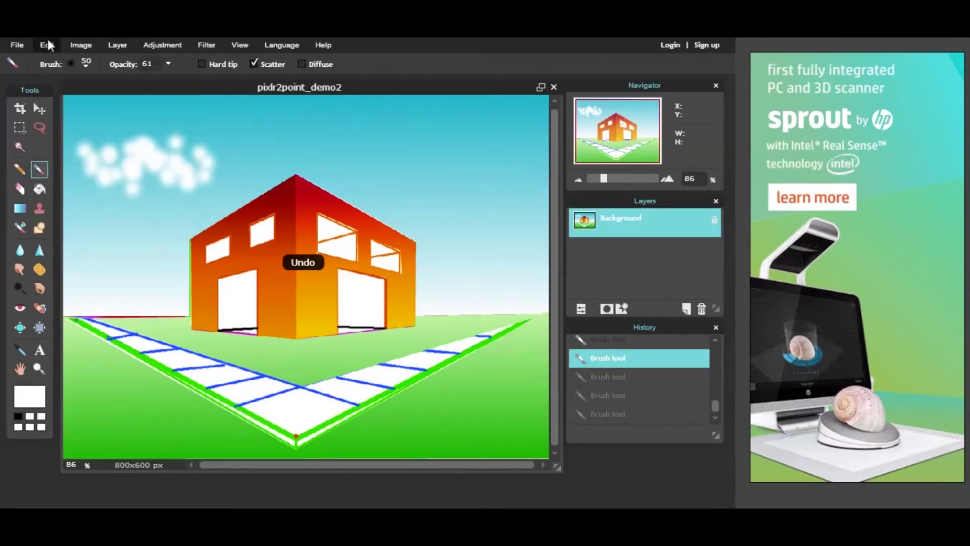
pyautogui.click(47, 45)
pyautogui.click(50, 60)
pyautogui.click(47, 45)
pyautogui.click(49, 61)
pyautogui.click(46, 46)
pyautogui.click(50, 60)
pyautogui.click(50, 45)
# - Undo the leftover trial cloud and add a new empty layer named 'clouds'
pyautogui.click(49, 62)
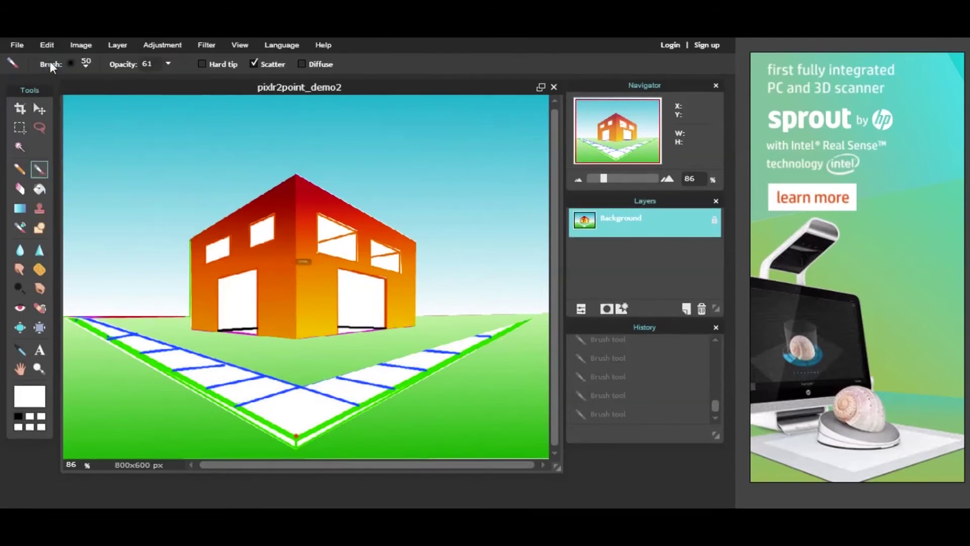
pyautogui.click(121, 44)
pyautogui.click(126, 61)
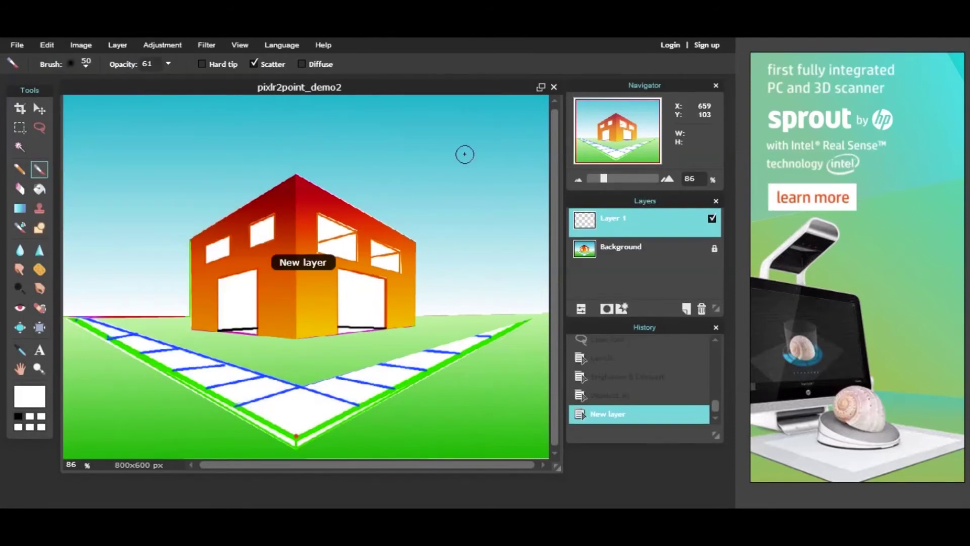
pyautogui.doubleClick(620, 220)
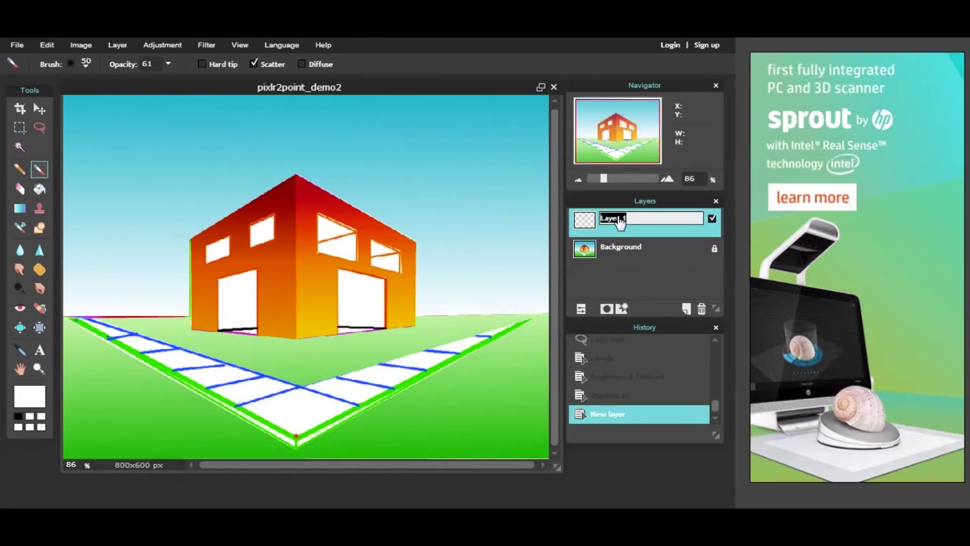
pyautogui.write('clouds')
# - Brush soft white clouds across the upper-left, upper-right and lower sky
pyautogui.moveTo(483, 207)
pyautogui.mouseDown()
pyautogui.moveTo(453, 201)
pyautogui.moveTo(431, 233)
pyautogui.moveTo(392, 211)
pyautogui.moveTo(362, 204)
pyautogui.mouseUp()
pyautogui.moveTo(489, 160)
pyautogui.mouseDown()
pyautogui.moveTo(469, 142)
pyautogui.moveTo(491, 169)
pyautogui.moveTo(429, 151)
pyautogui.moveTo(407, 162)
pyautogui.mouseUp()
pyautogui.moveTo(312, 142)
pyautogui.mouseDown()
pyautogui.moveTo(232, 161)
pyautogui.moveTo(173, 147)
pyautogui.moveTo(114, 158)
pyautogui.moveTo(89, 178)
pyautogui.moveTo(162, 189)
pyautogui.moveTo(109, 223)
pyautogui.mouseUp()
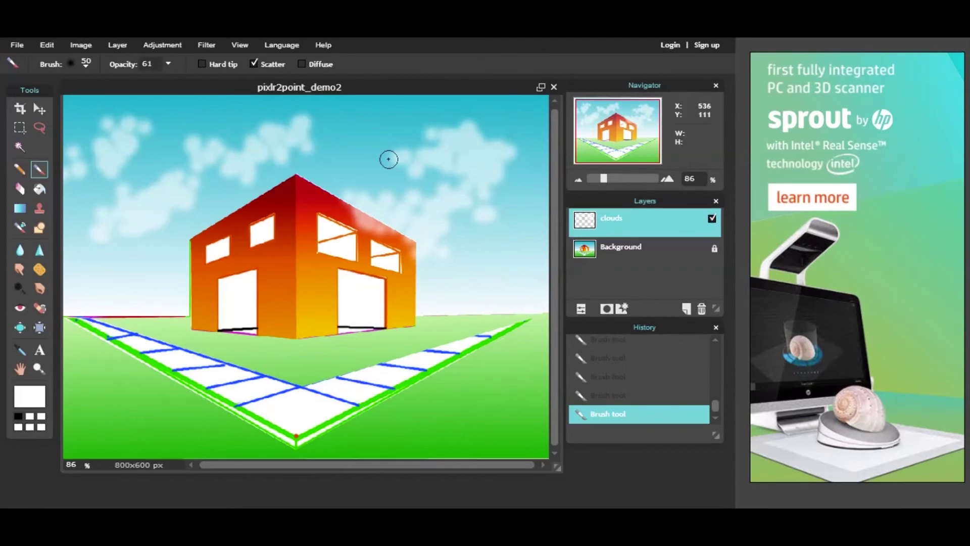
pyautogui.moveTo(485, 162)
pyautogui.mouseDown()
pyautogui.moveTo(526, 161)
pyautogui.moveTo(531, 143)
pyautogui.moveTo(546, 153)
pyautogui.moveTo(478, 159)
pyautogui.mouseUp()
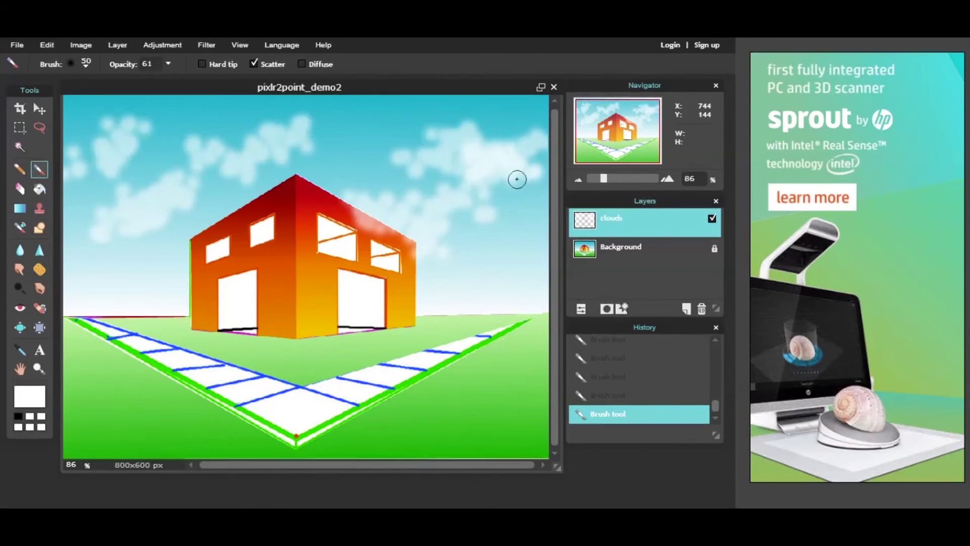
pyautogui.moveTo(440, 216); pyautogui.dragTo(415, 214)
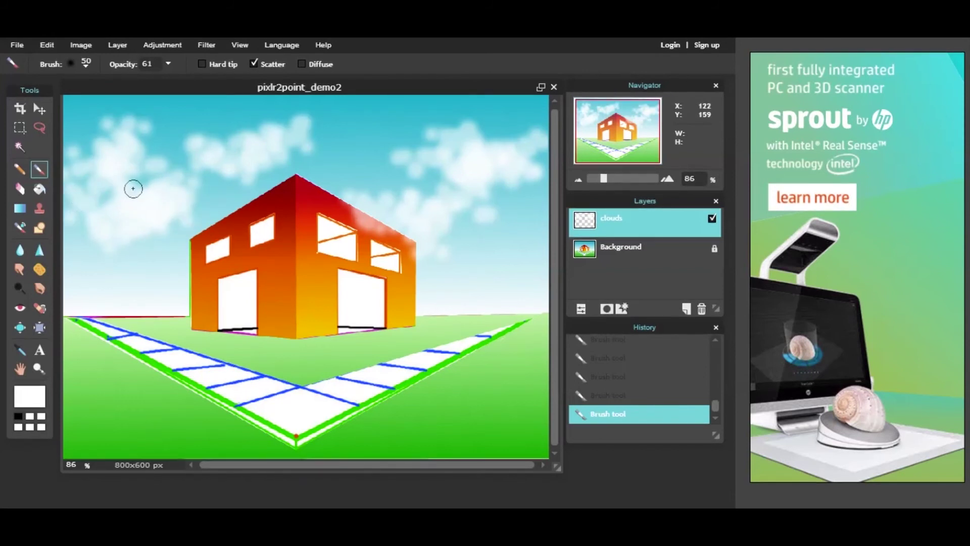
pyautogui.moveTo(133, 188)
pyautogui.mouseDown()
pyautogui.moveTo(115, 198)
pyautogui.moveTo(148, 186)
pyautogui.moveTo(235, 226)
pyautogui.moveTo(232, 209)
pyautogui.moveTo(172, 241)
pyautogui.mouseUp()
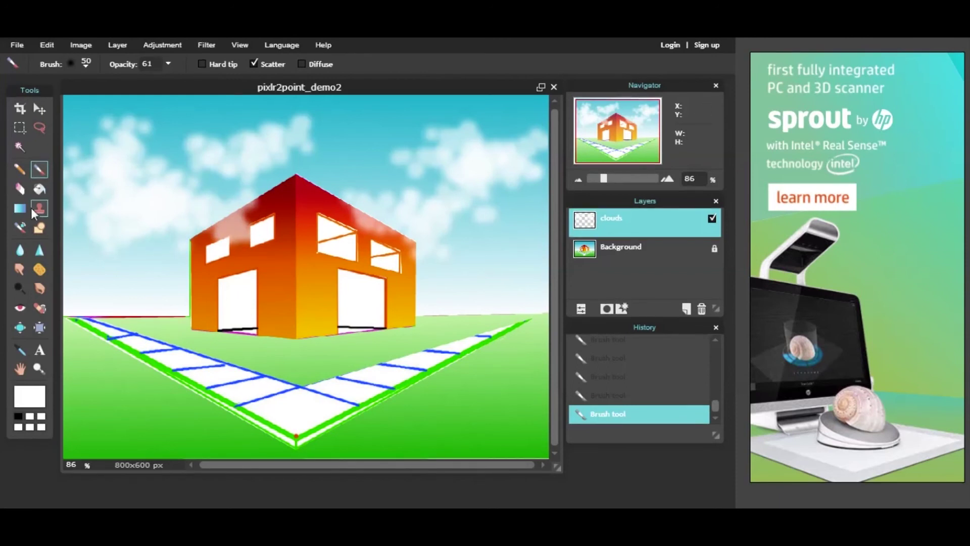
# - Erase the cloud haze over the upper-left wall, right roof edge and right building edge
pyautogui.click(20, 189)
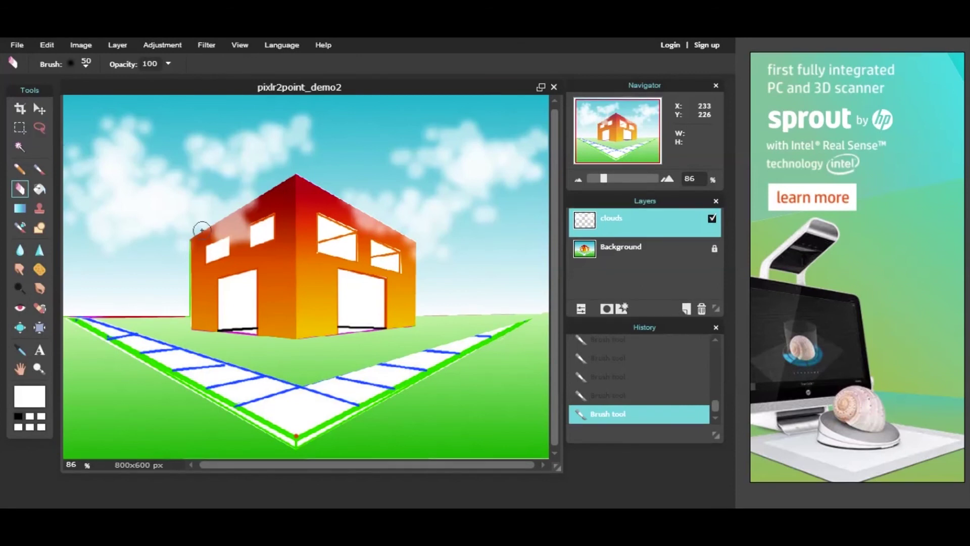
pyautogui.moveTo(281, 202); pyautogui.dragTo(220, 228)
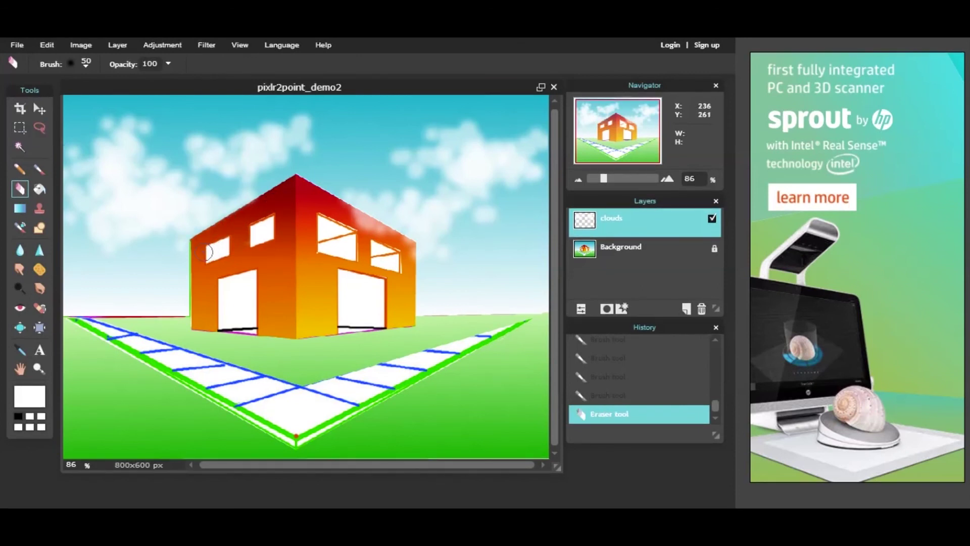
pyautogui.moveTo(340, 209); pyautogui.dragTo(366, 225)
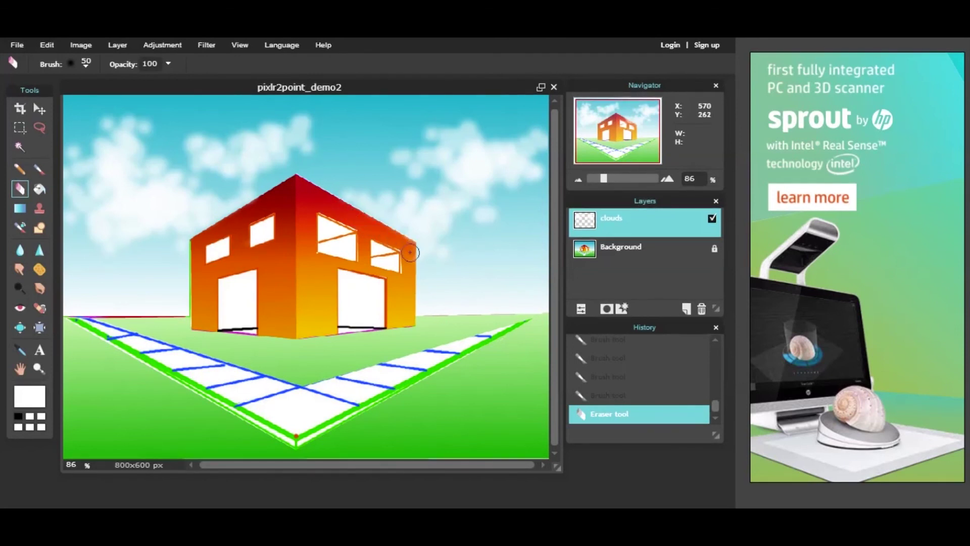
pyautogui.moveTo(411, 252); pyautogui.dragTo(410, 274)
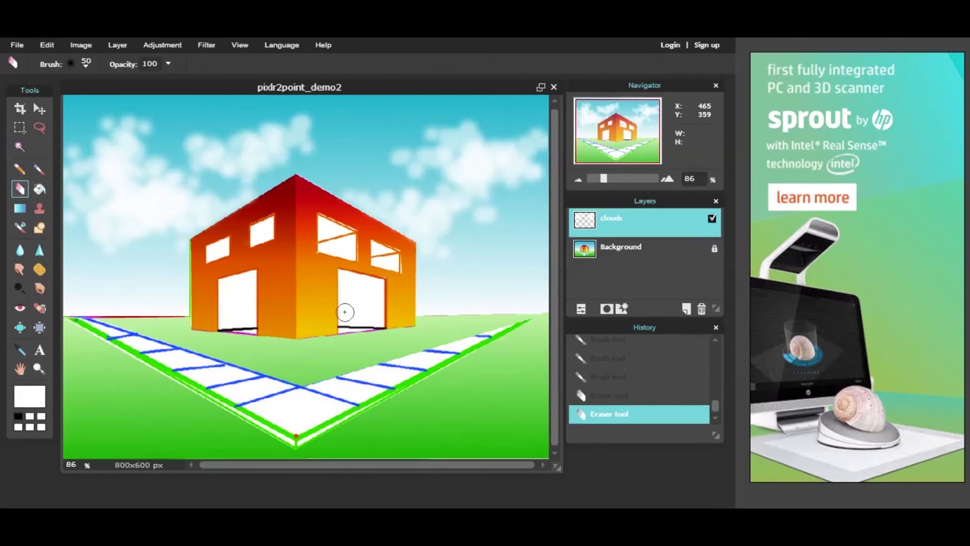